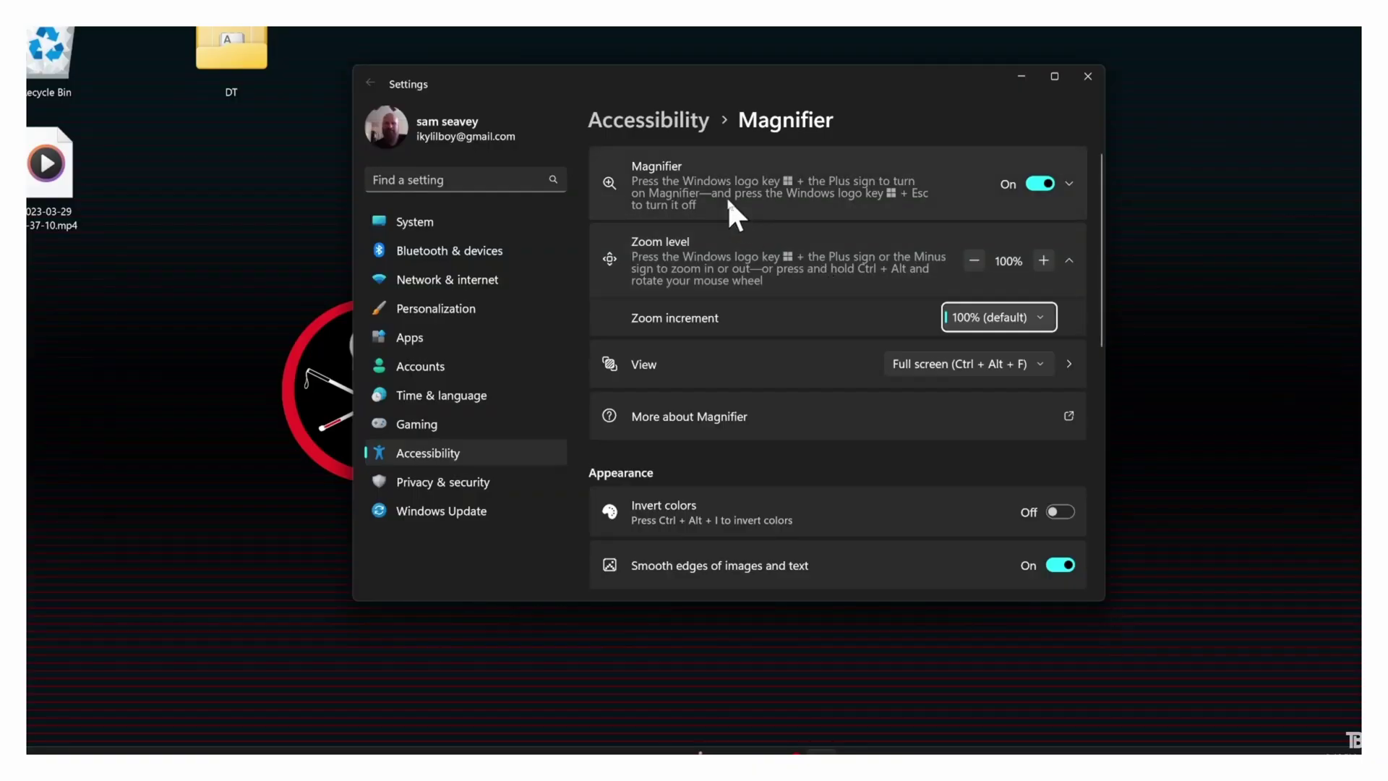
# Scroll through the Magnifier settings page to review the Reading shortcut commands.
pyautogui.scroll(-4, 665, 227)
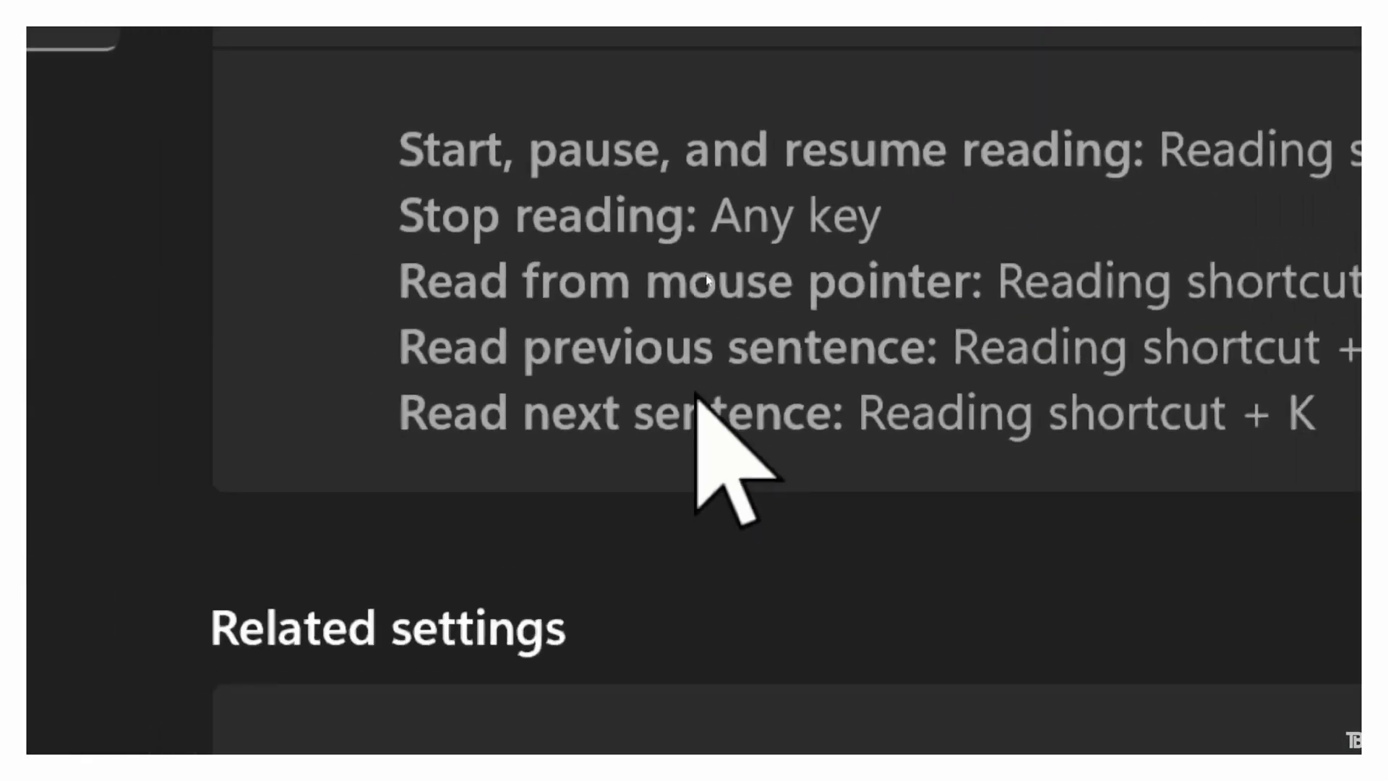
pyautogui.scroll(3, 707, 282)
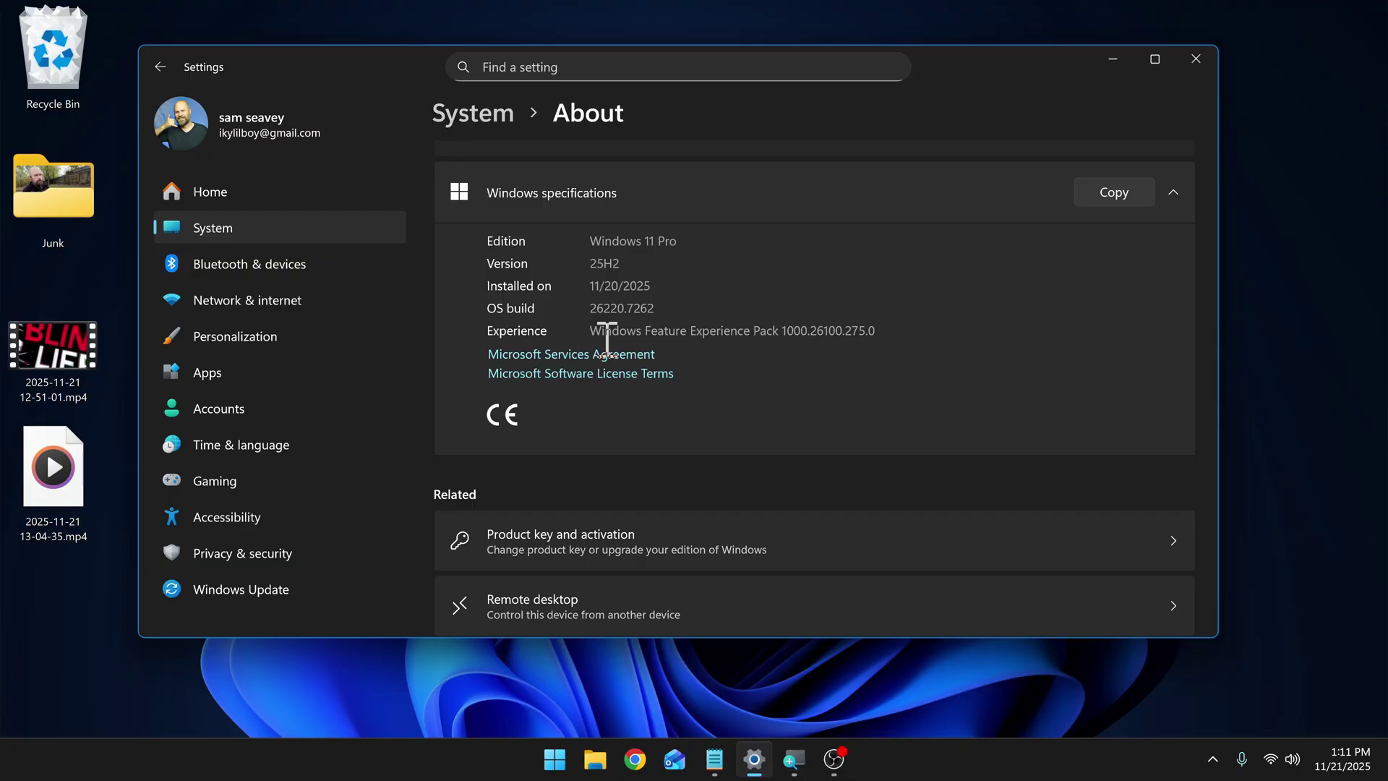
# Close Settings with Alt+F4 to bring the Notepad poem forward.
pyautogui.hotkey('alt', 'F4')
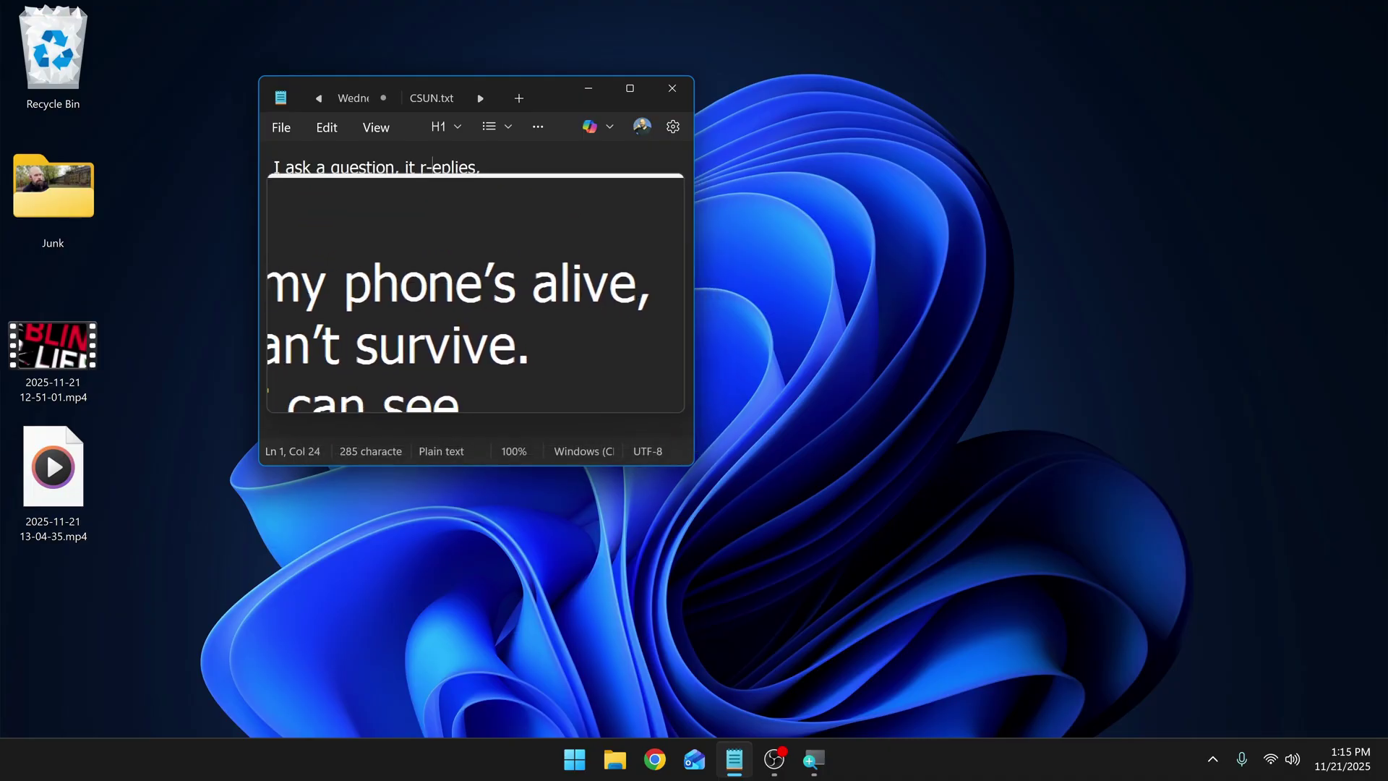
# Zoom the lens in on the poem, back out to normal, then in again.
pyautogui.press('super+plus')
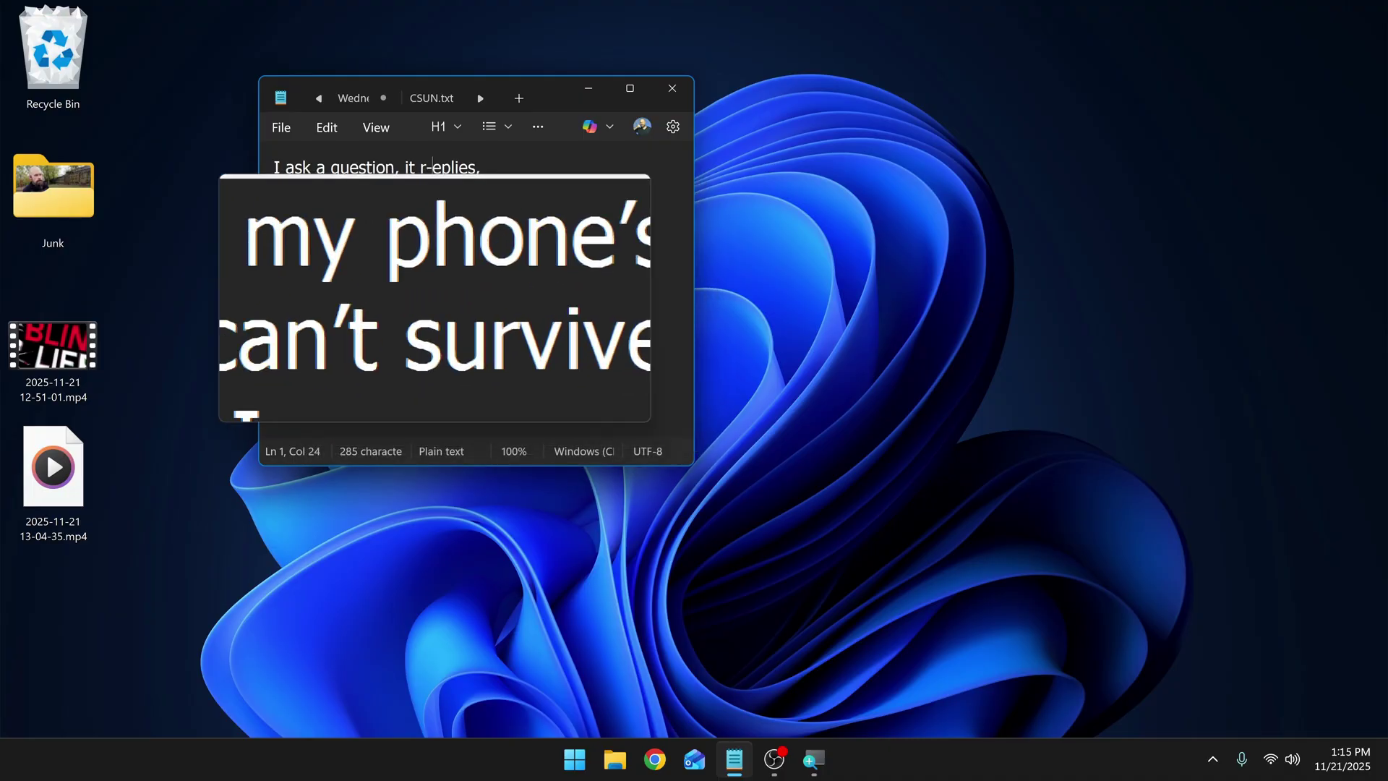
pyautogui.press('super+minus')
pyautogui.press('super+minus')
pyautogui.press('super+minus')
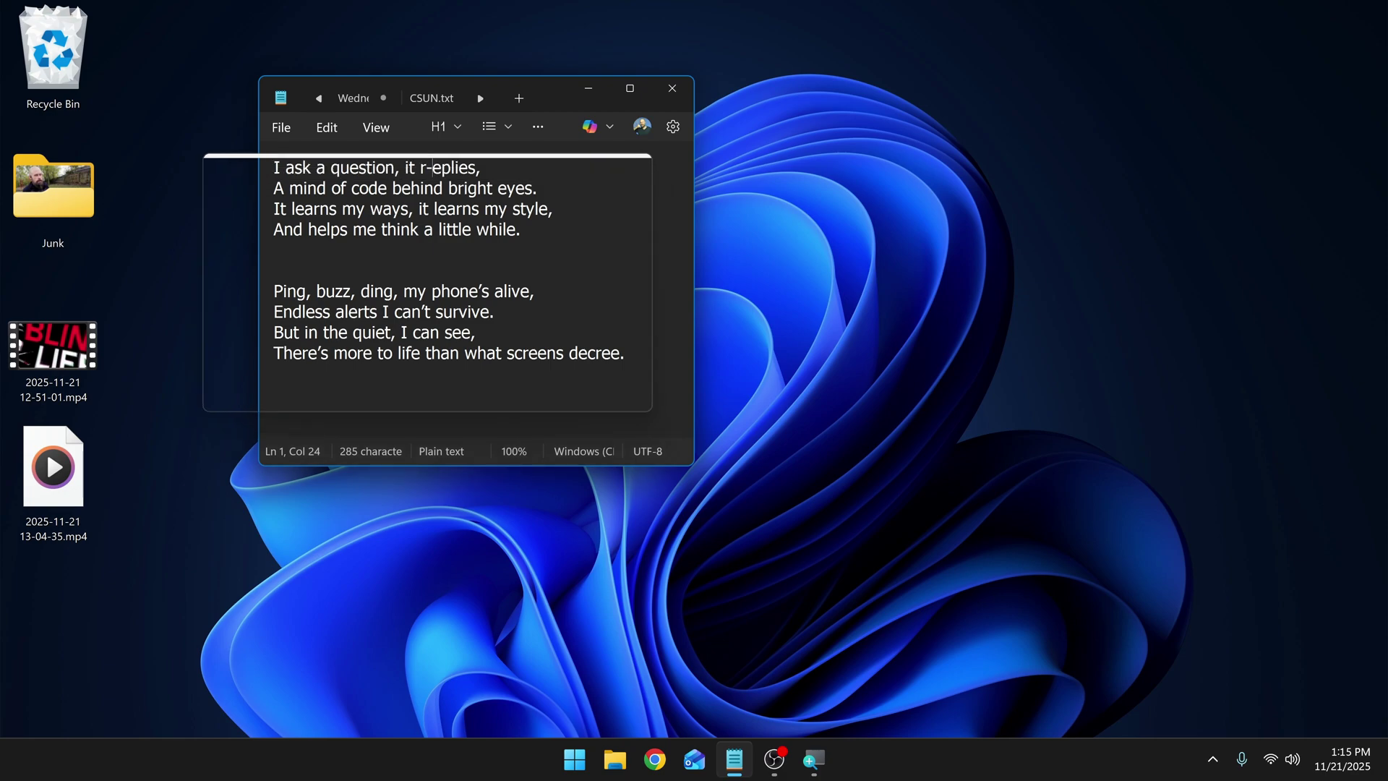
pyautogui.press('super+plus')
pyautogui.press('super+plus')
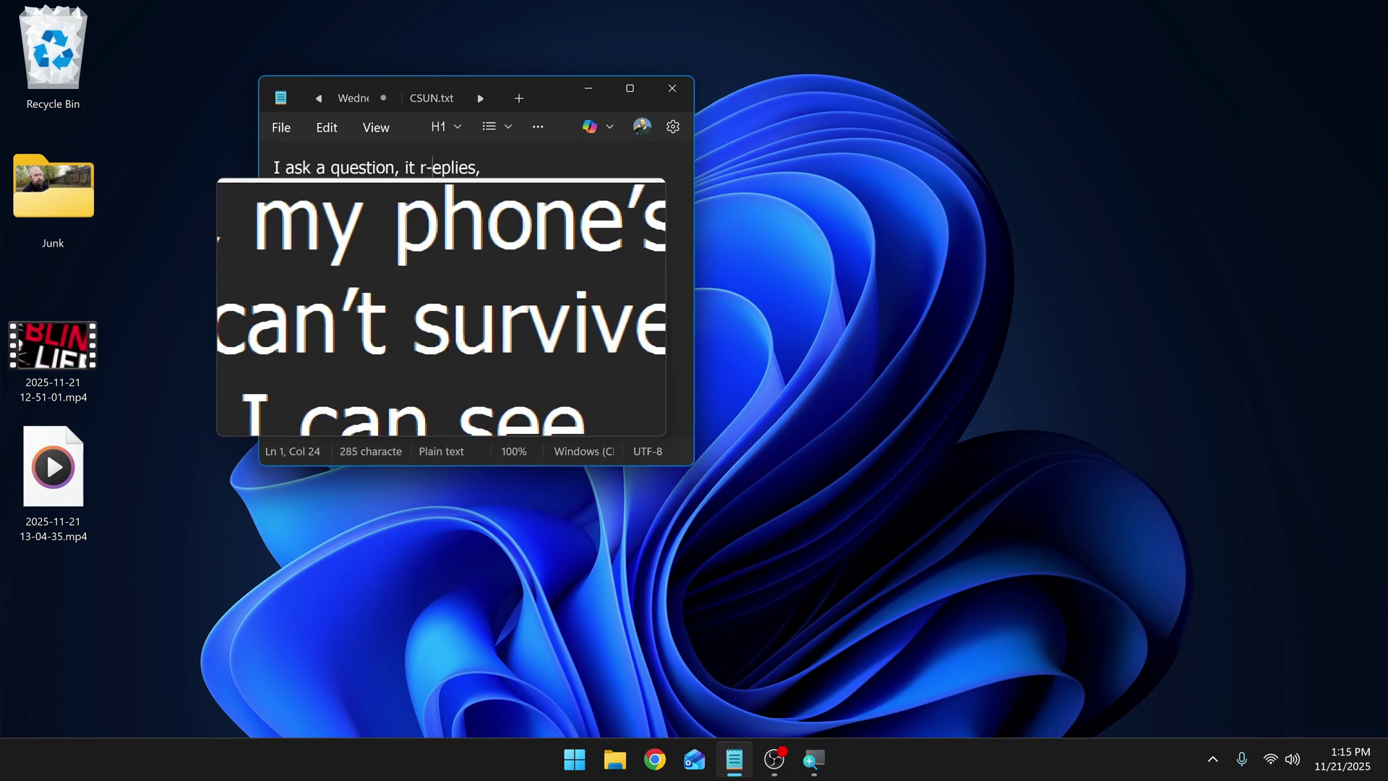
# Switch to docked view, zoom it out and back in, then close Magnifier.
pyautogui.hotkey('ctrl', 'alt', 'd')
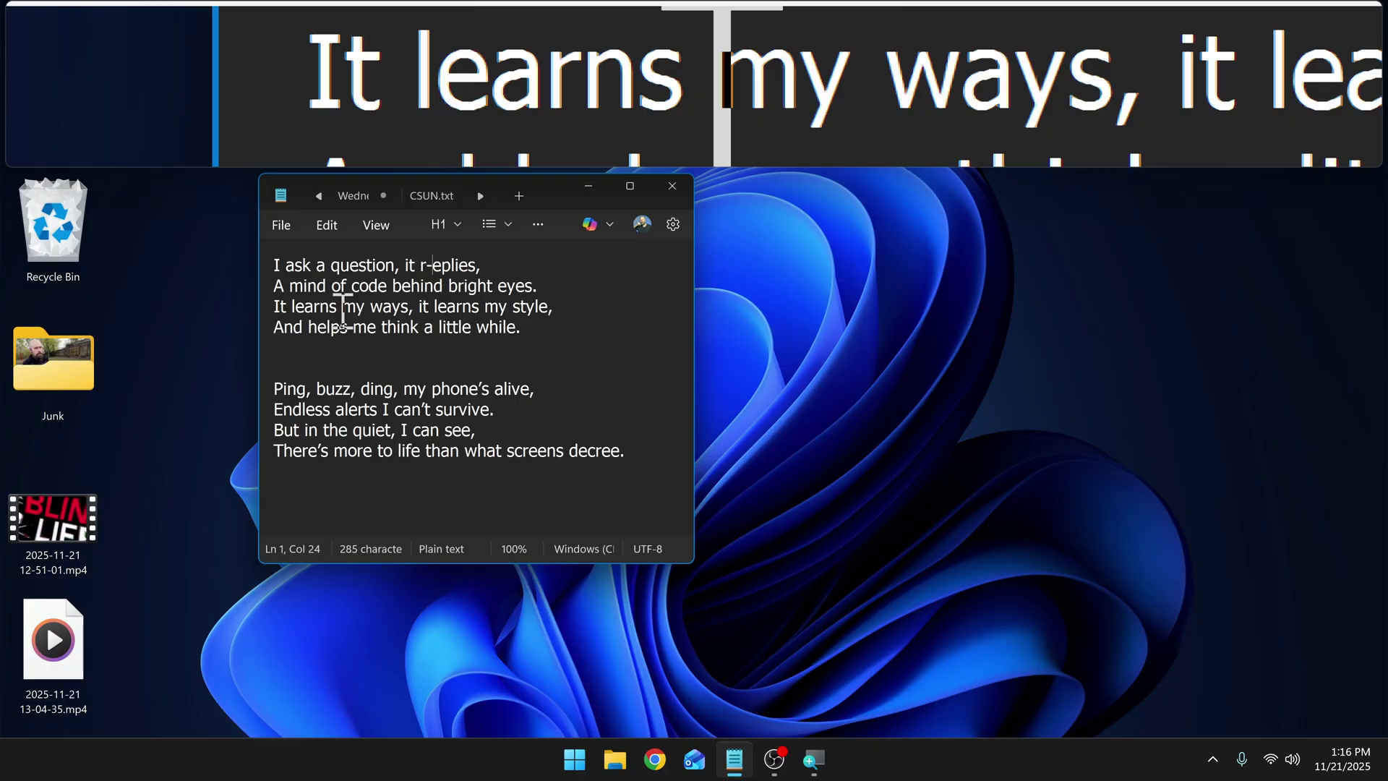
pyautogui.press('super+minus')
pyautogui.press('super+plus')
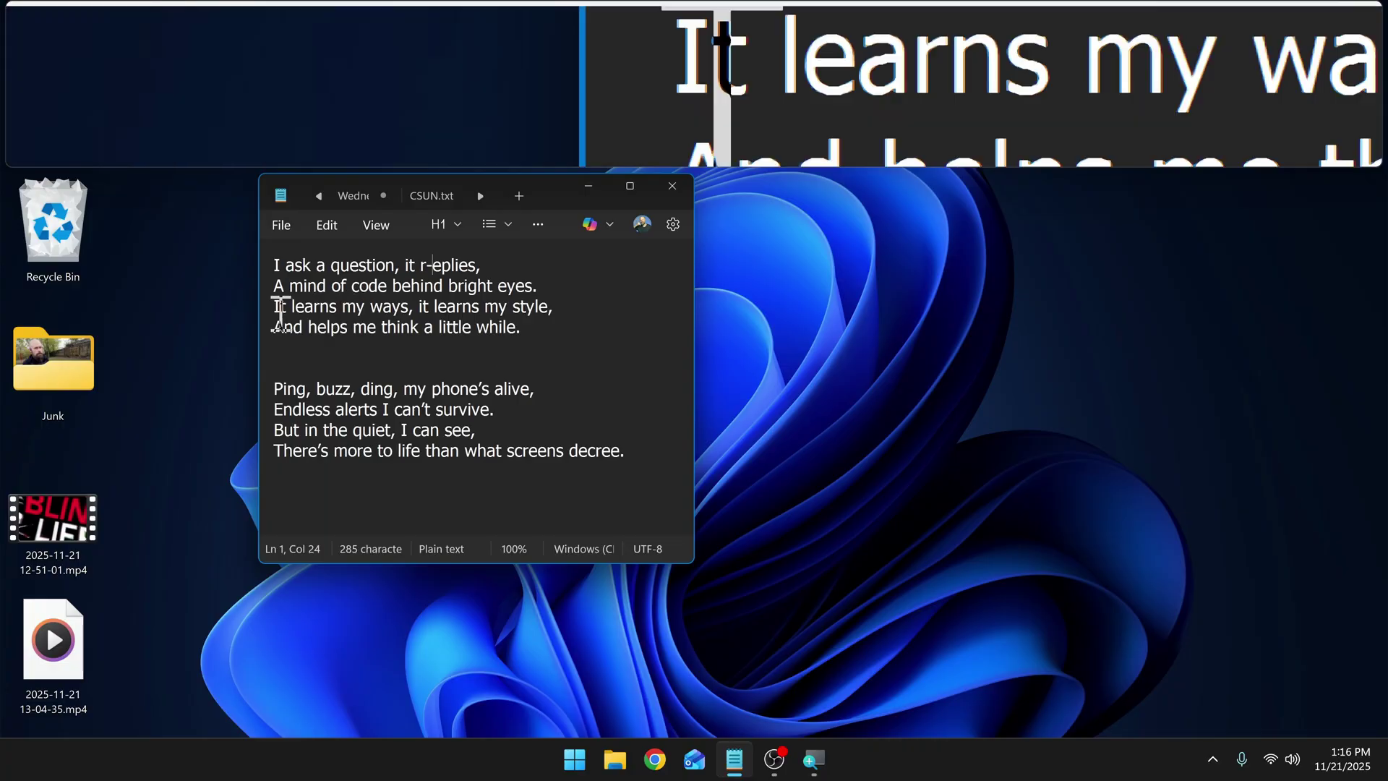
pyautogui.press('super+minus')
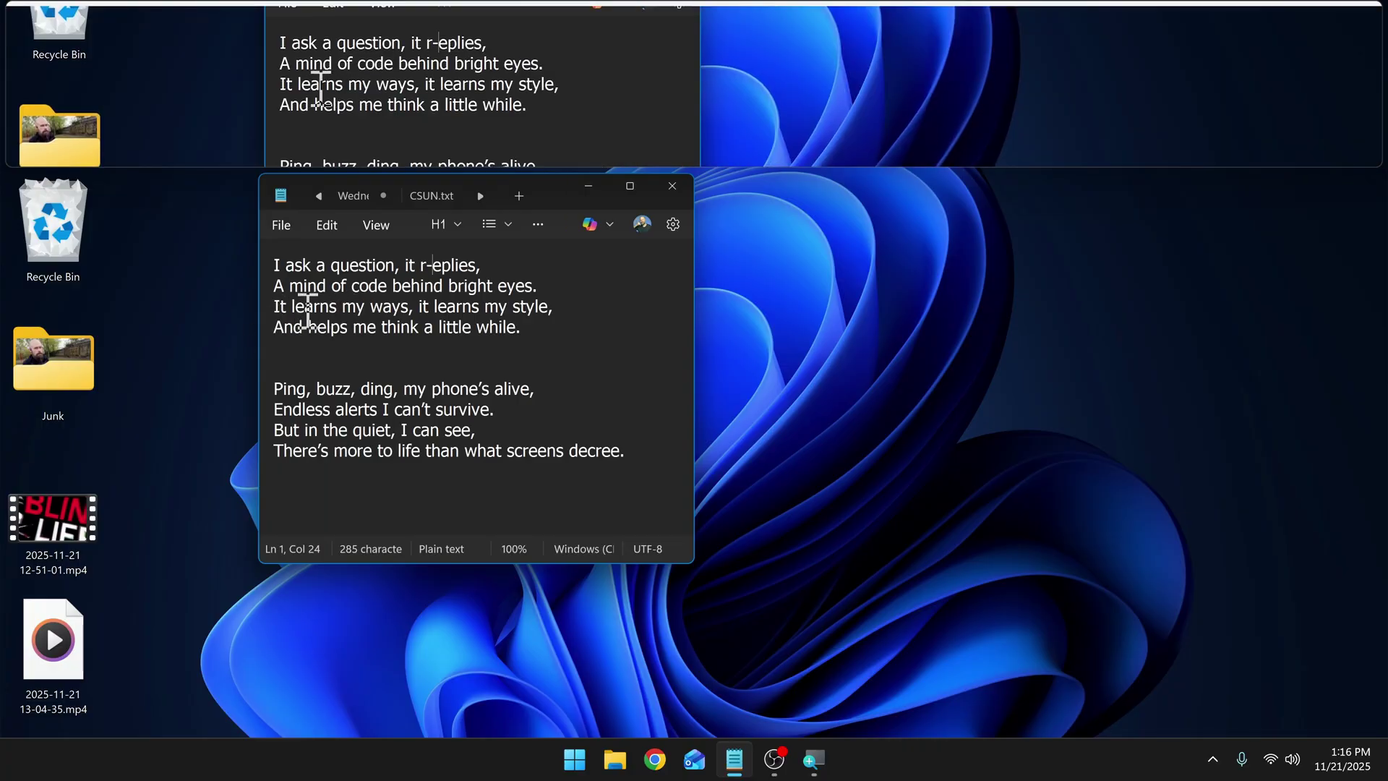
pyautogui.press('super+plus')
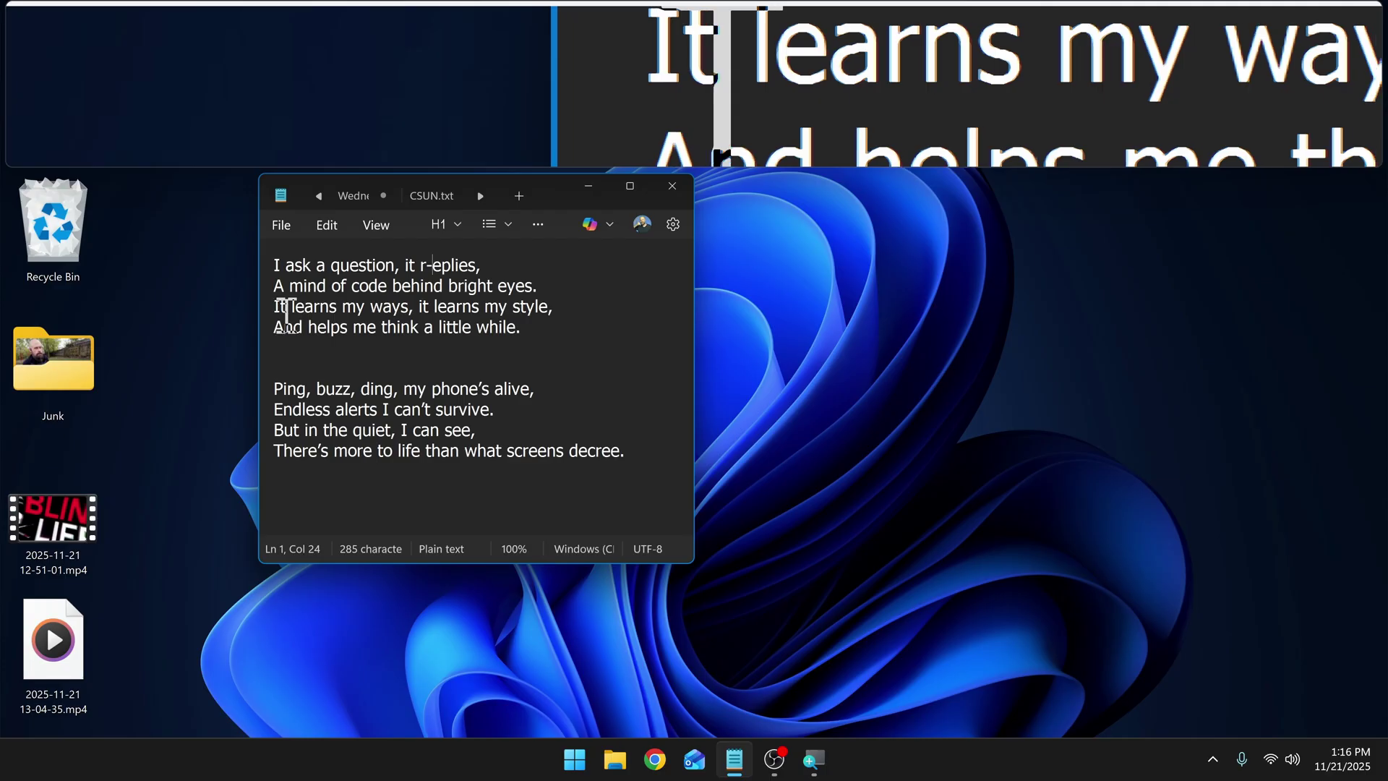
pyautogui.press('super+Escape')
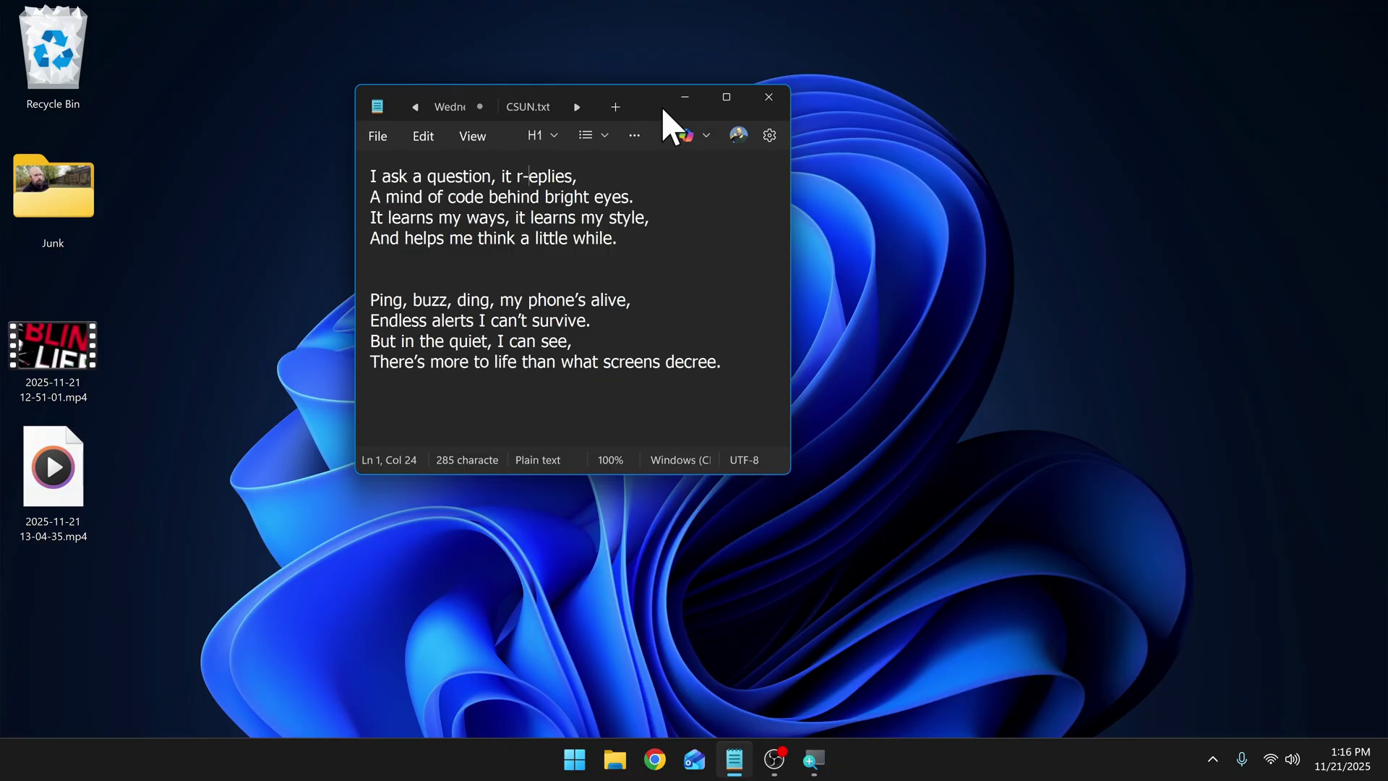
# Magnify the whole screen around the Notepad poem with Win+Plus.
pyautogui.press('super+plus')
pyautogui.press('super+plus')
pyautogui.press('super+plus')
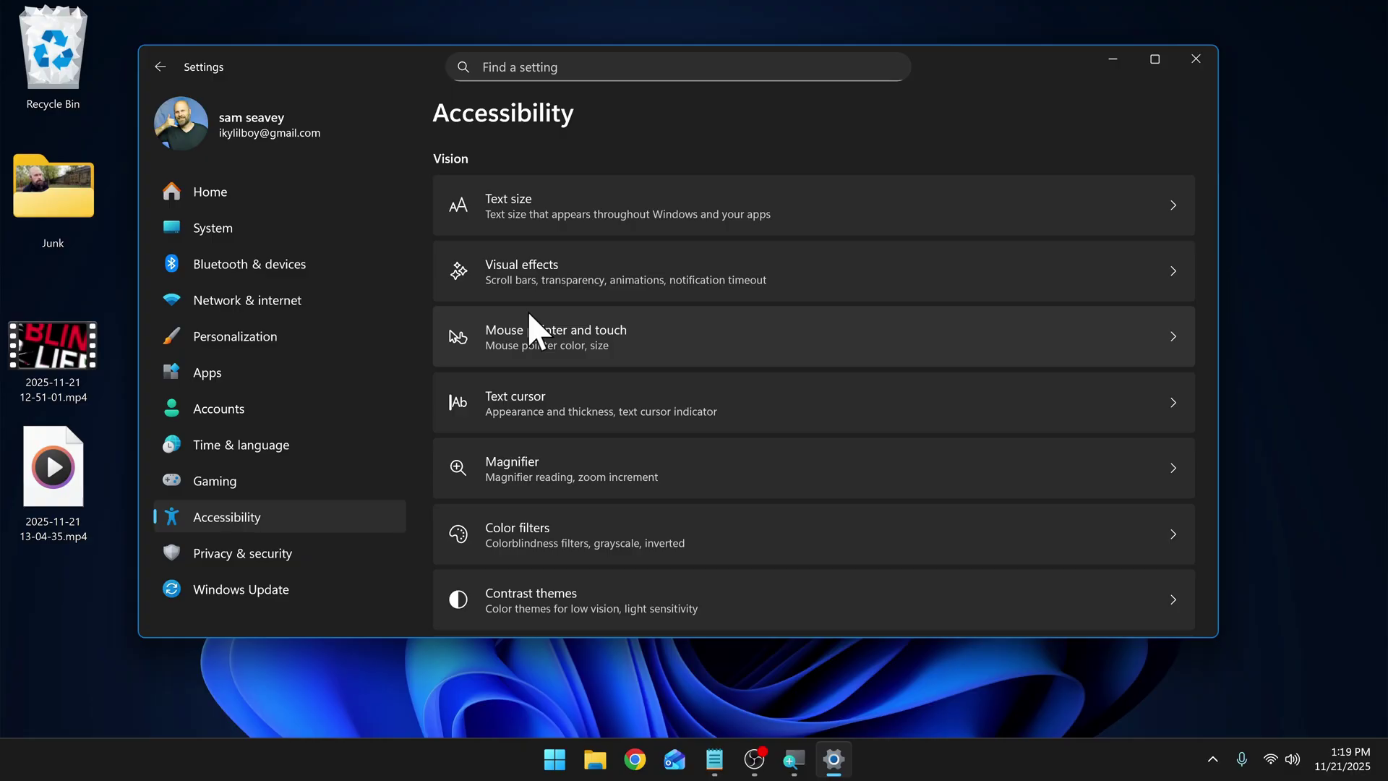
# Open Magnifier settings, browse the Reading voice list, and keep Microsoft David Desktop.
pyautogui.click(521, 467)
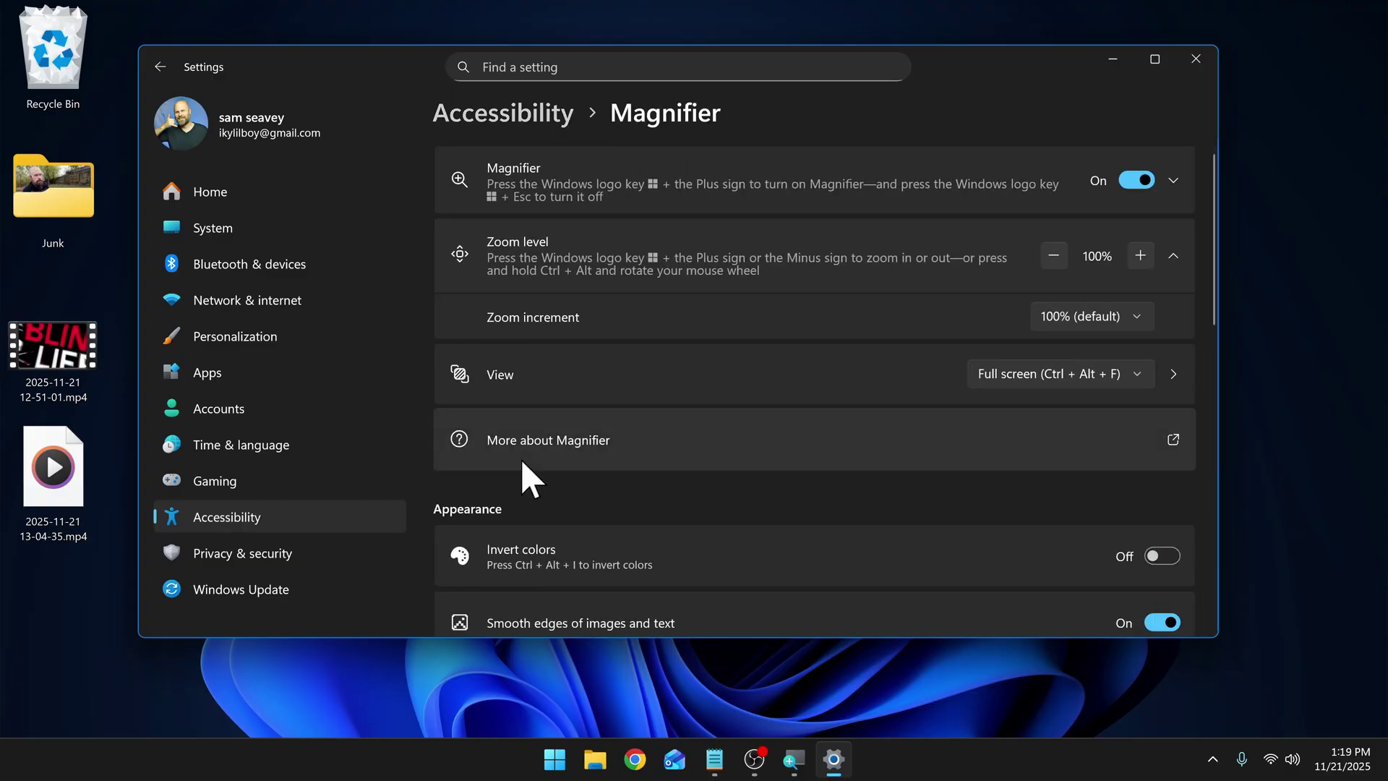
pyautogui.scroll(-3, 522, 464)
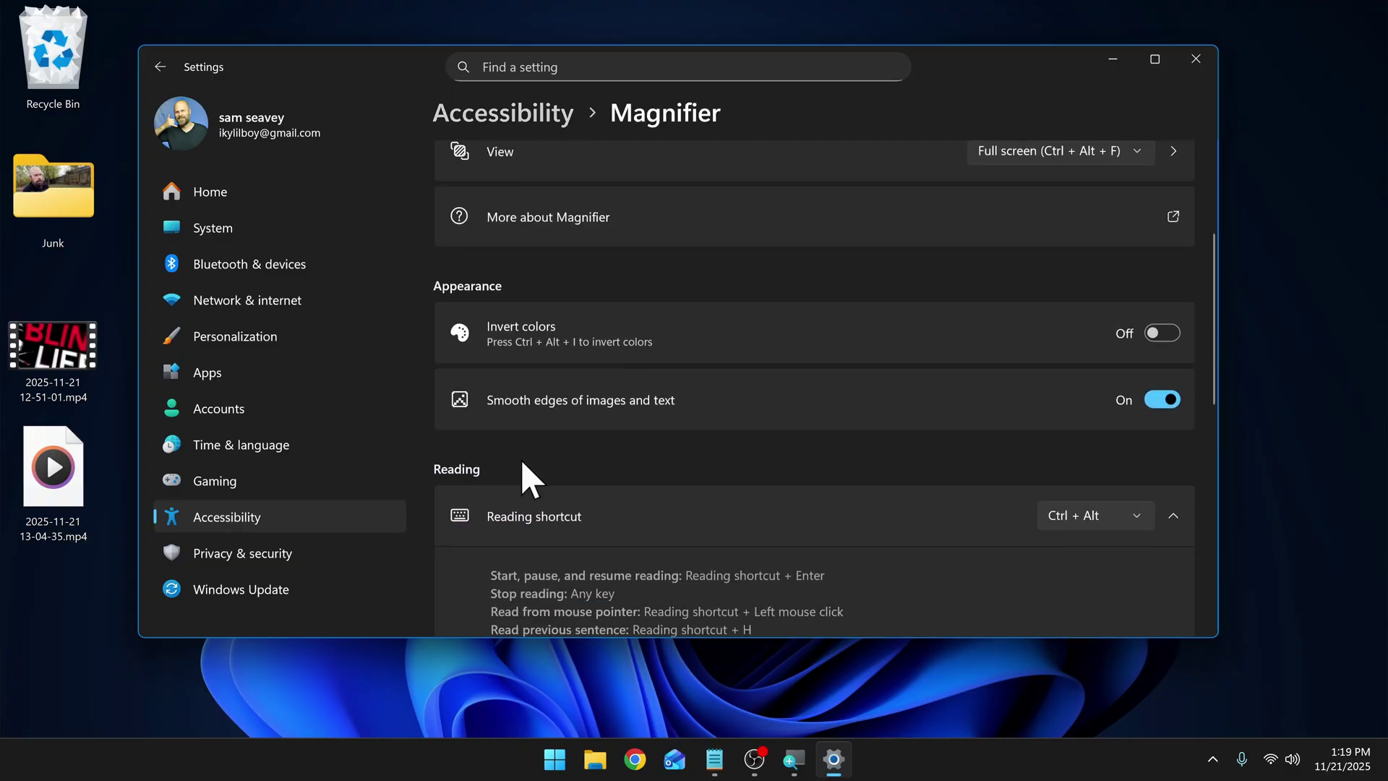
pyautogui.scroll(-4, 891, 426)
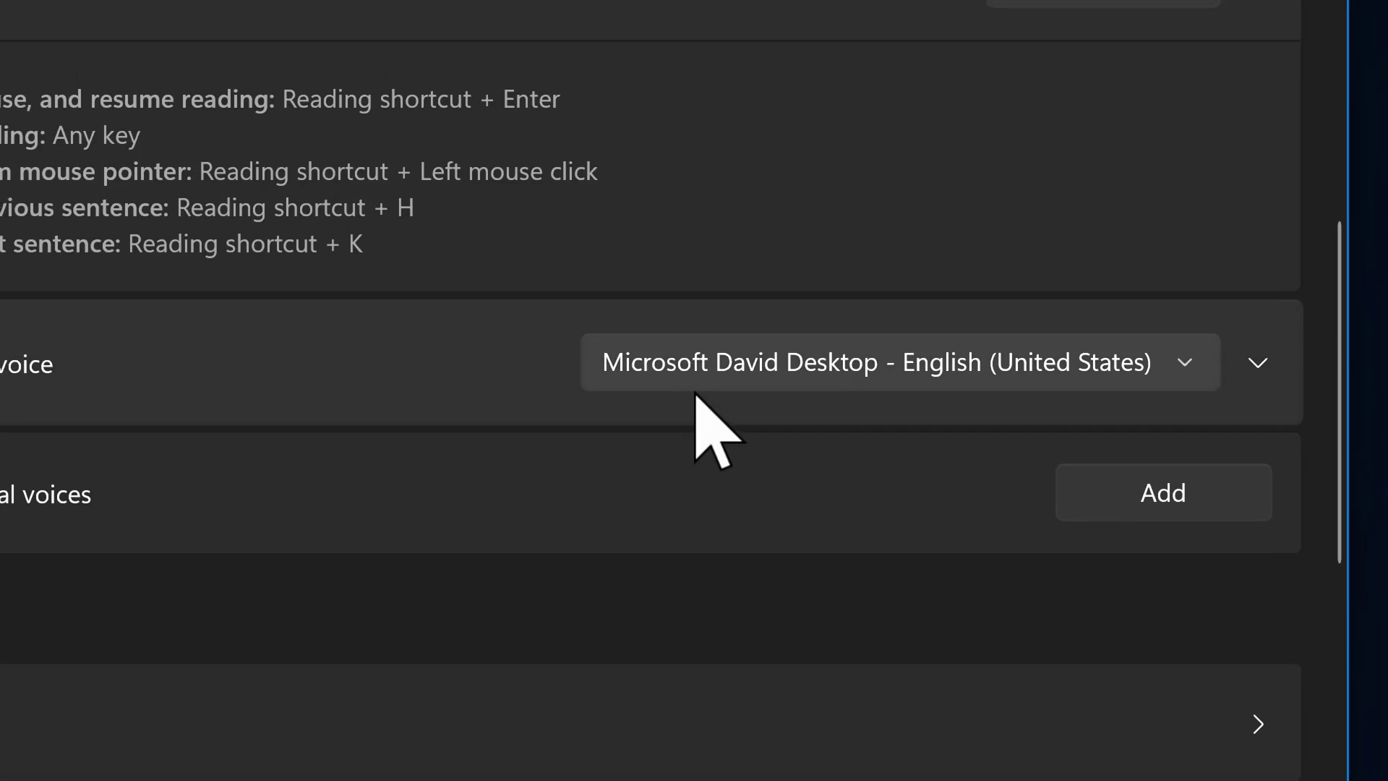
pyautogui.click(698, 367)
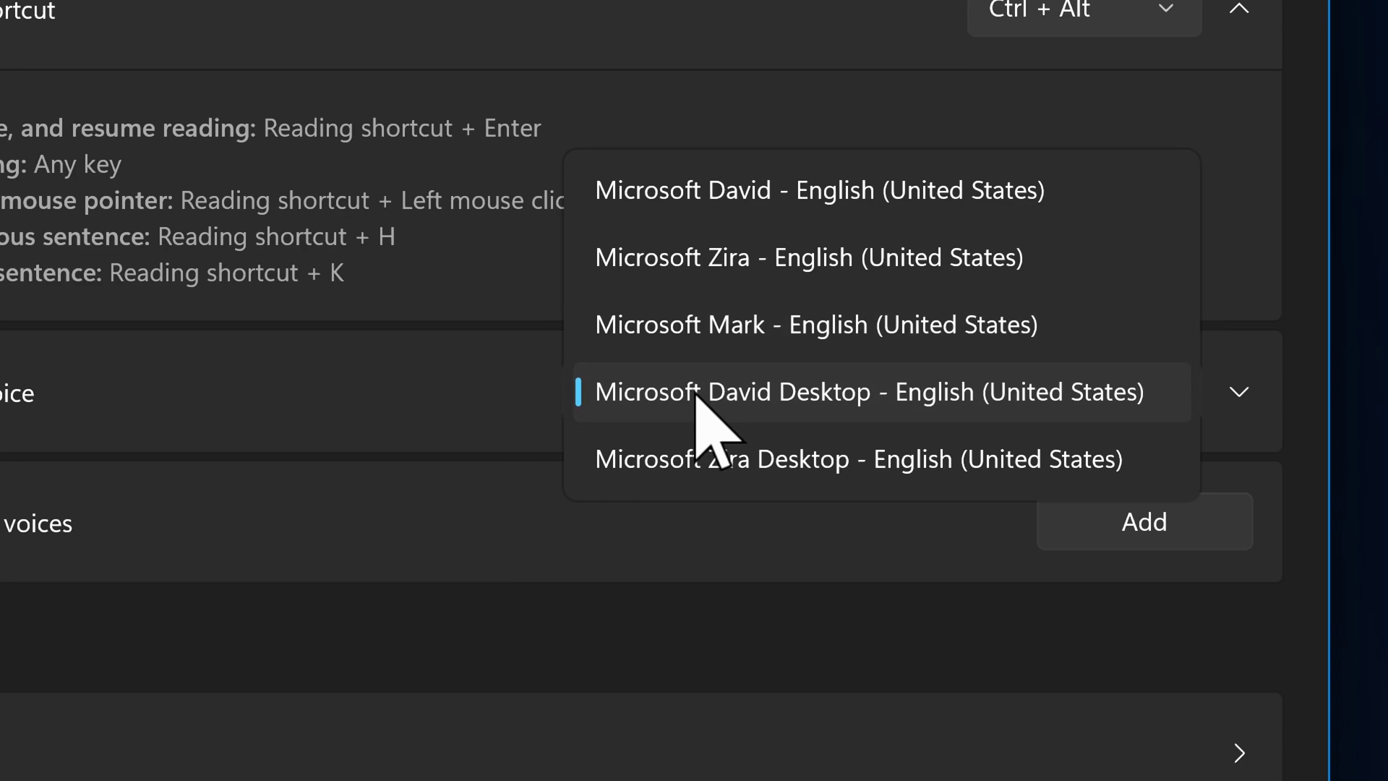
pyautogui.click(694, 459)
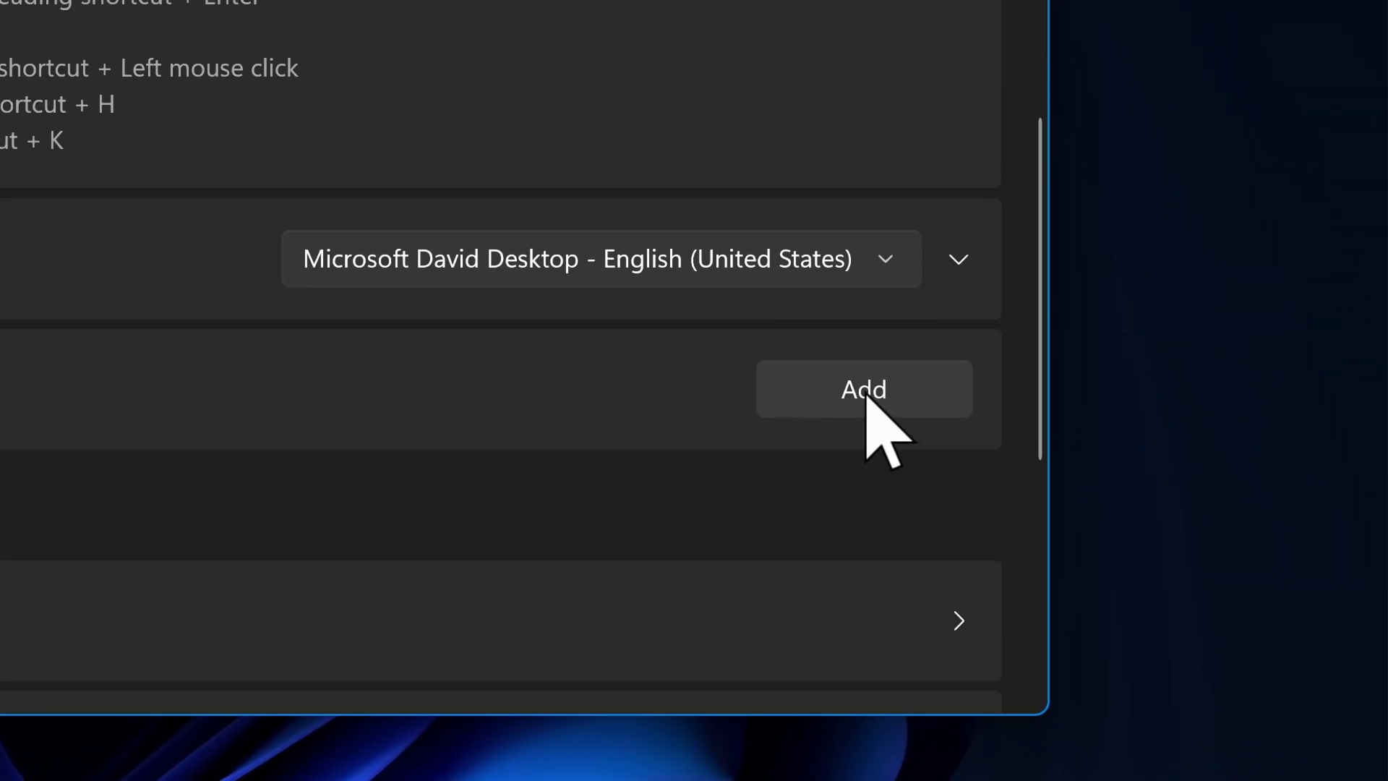
# Start adding a natural voice and choose English as the voice language.
pyautogui.click(866, 391)
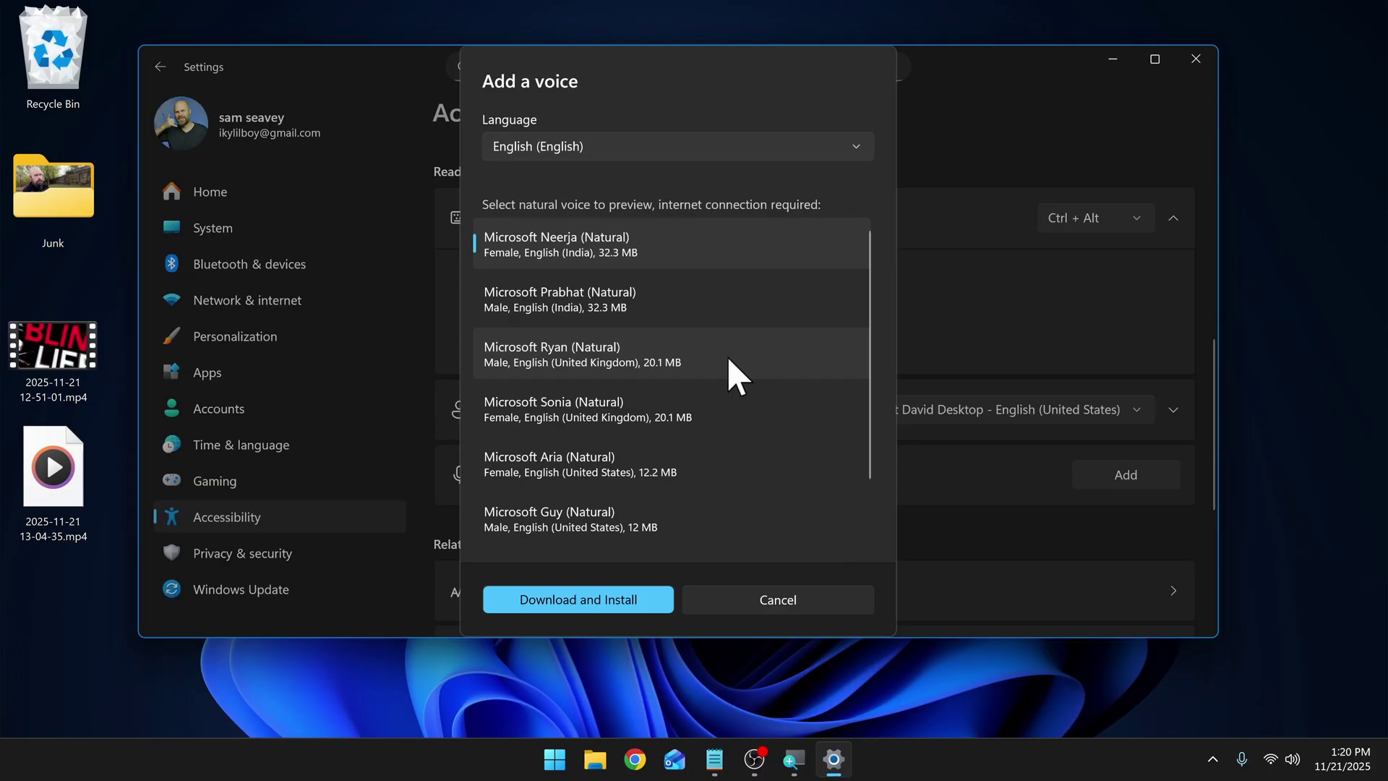
pyautogui.scroll(-1, 682, 281)
pyautogui.scroll(1, 683, 283)
pyautogui.scroll(-1, 683, 283)
pyautogui.scroll(1, 683, 283)
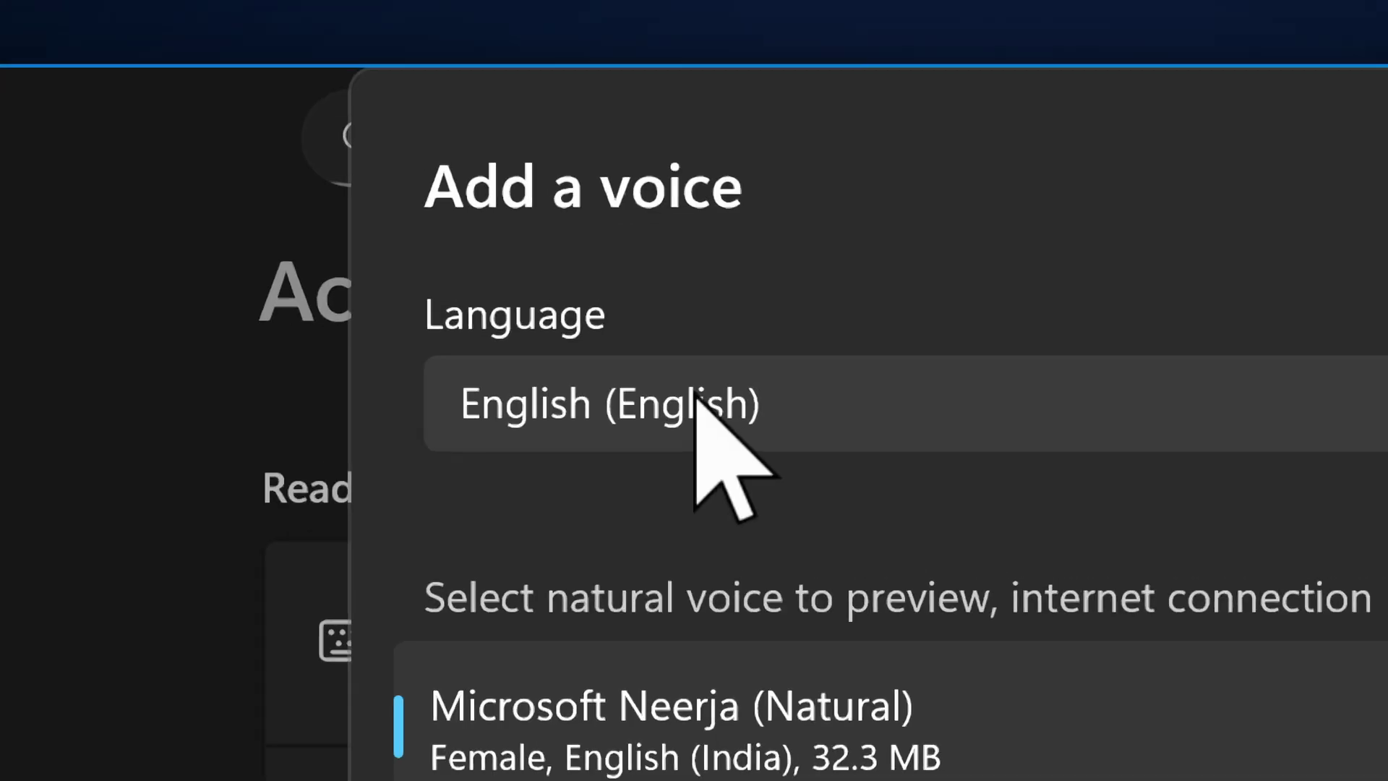
pyautogui.click(565, 145)
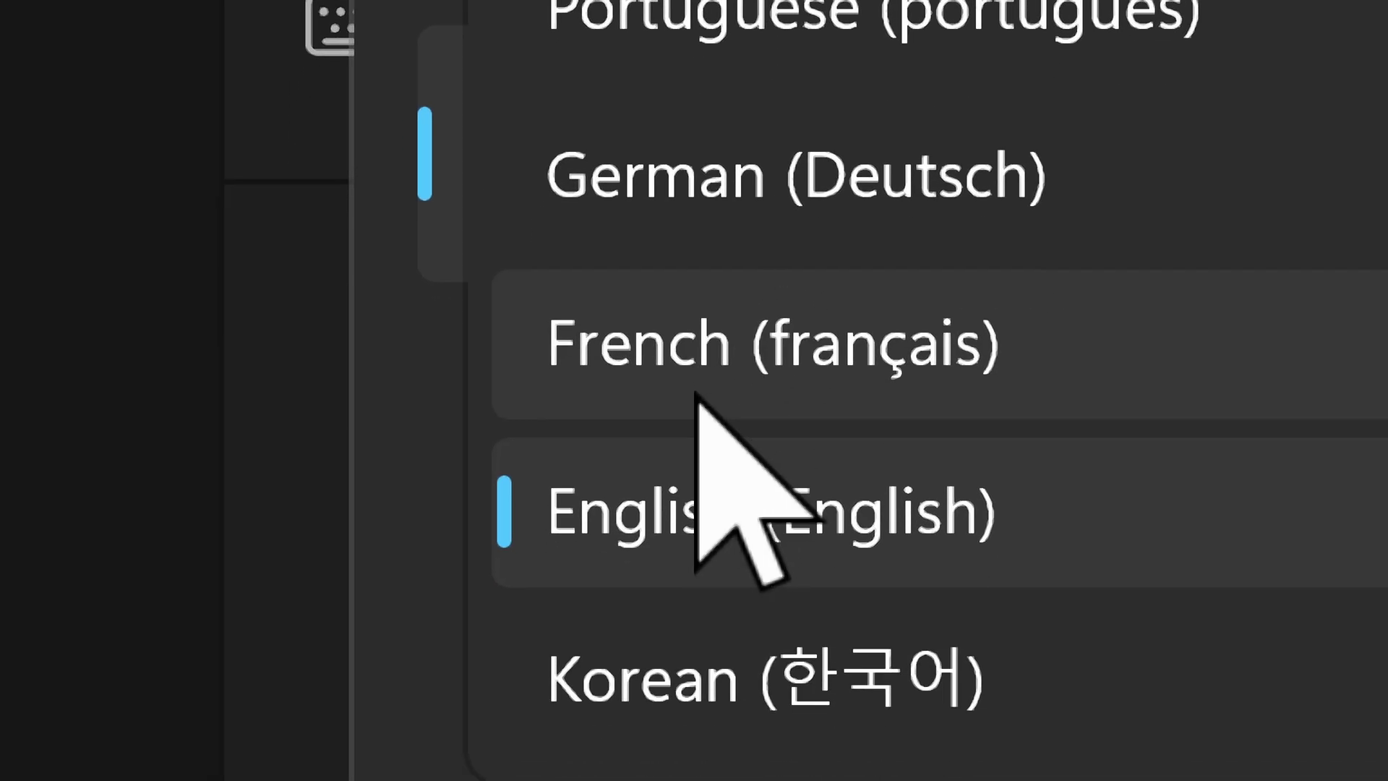
pyautogui.click(698, 556)
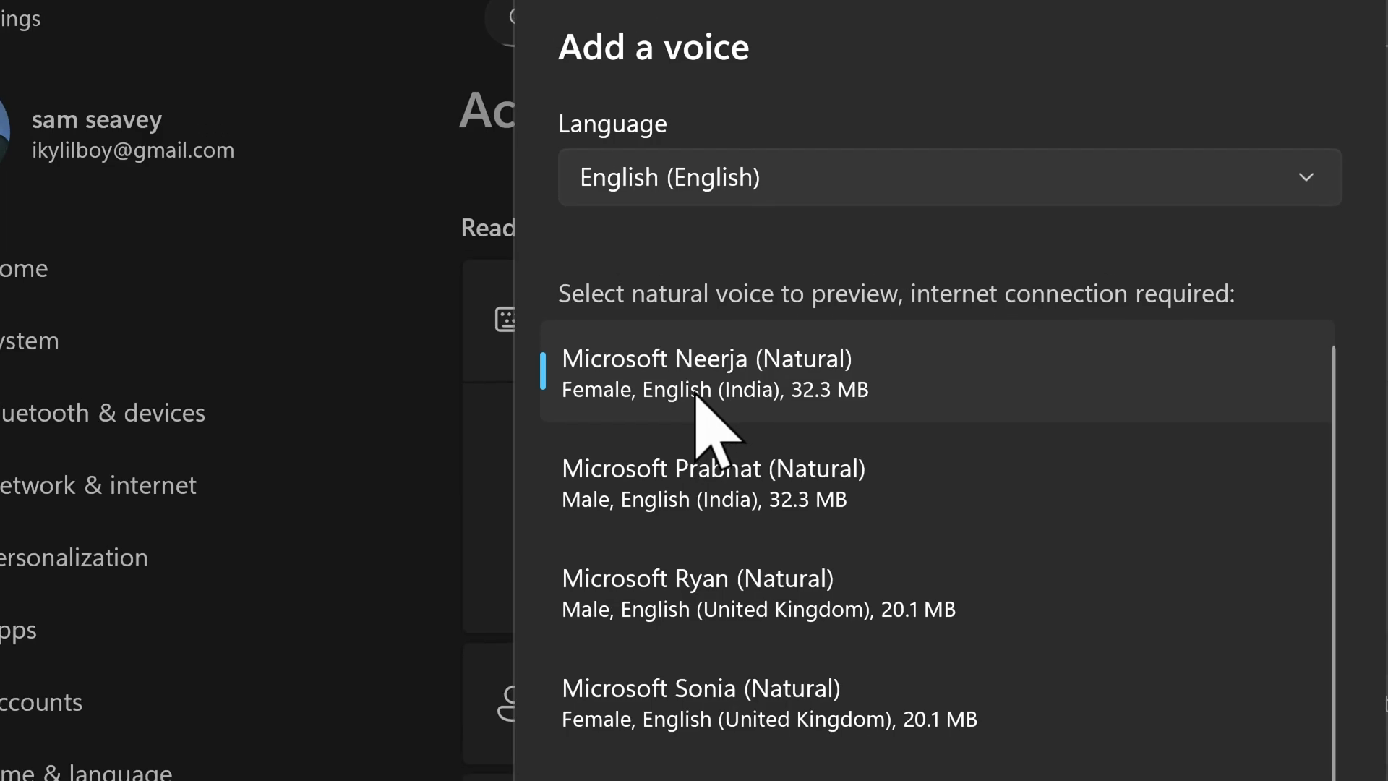
# Preview the Neerja, Prabhat, Ryan, Sonia, Aria, Guy and Jenny natural voices.
pyautogui.click(689, 360)
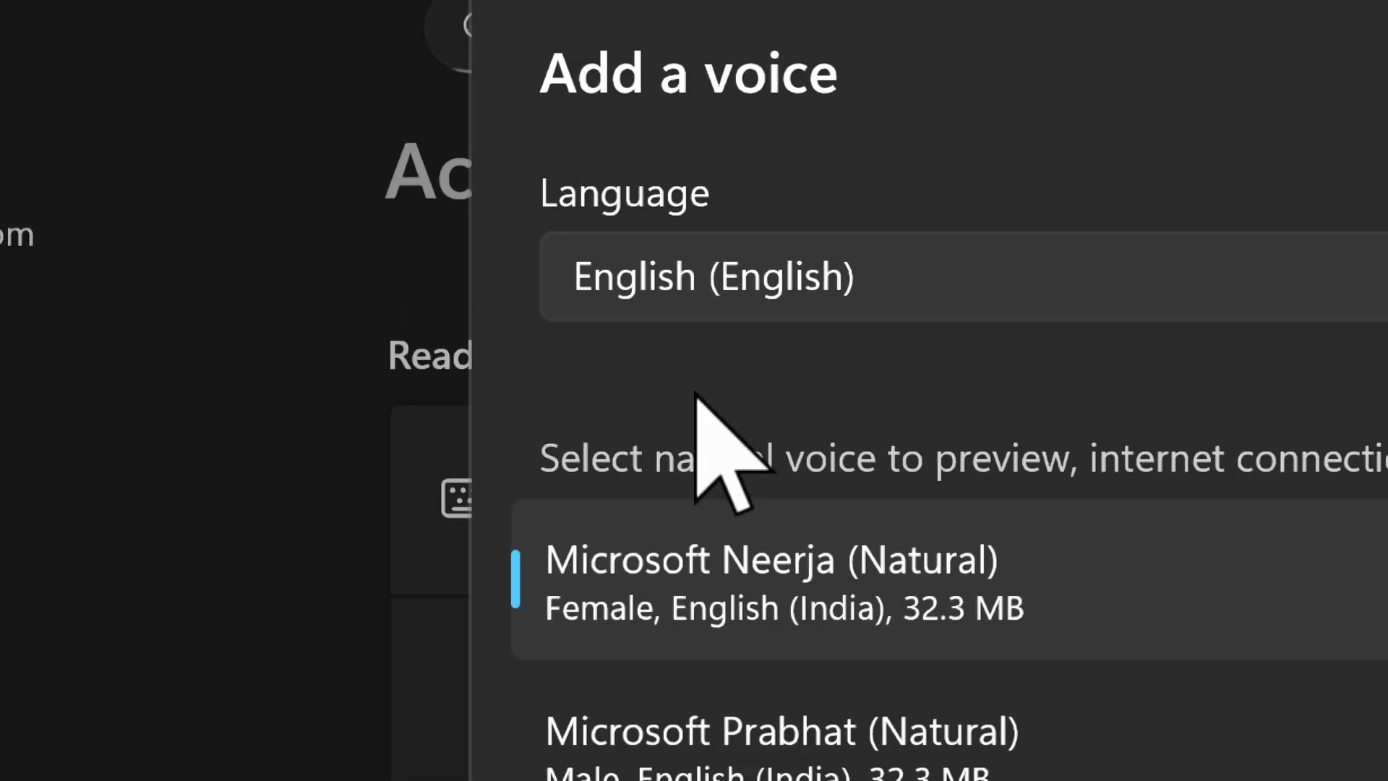
pyautogui.click(695, 394)
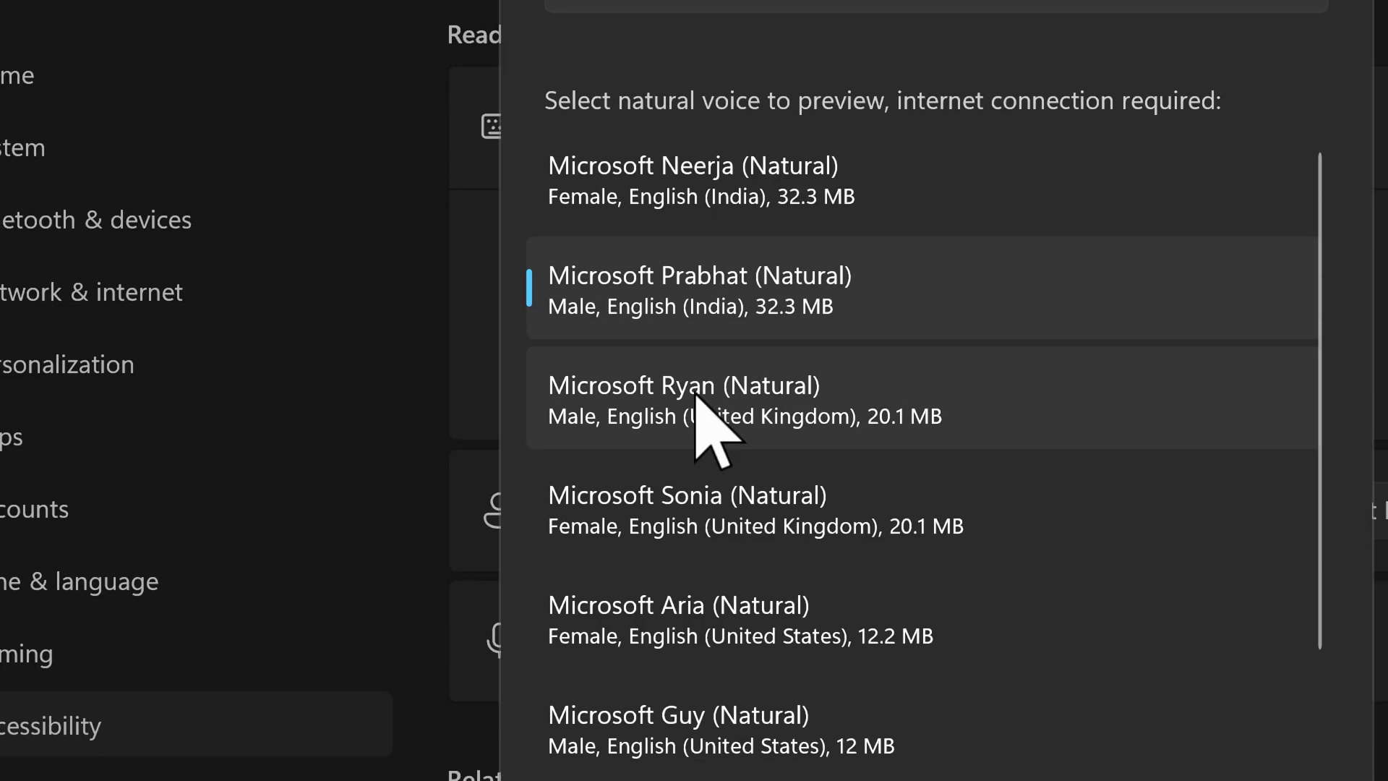
pyautogui.click(696, 396)
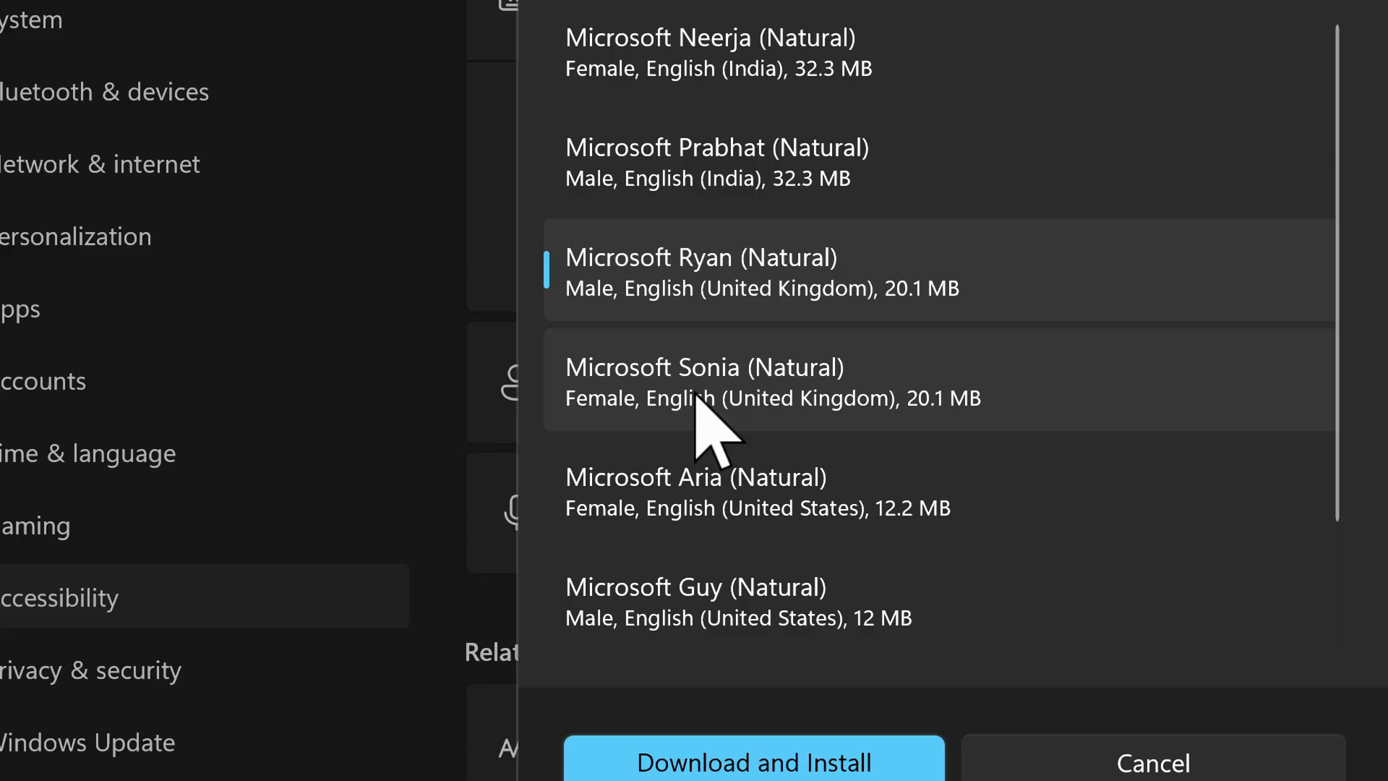
pyautogui.click(695, 396)
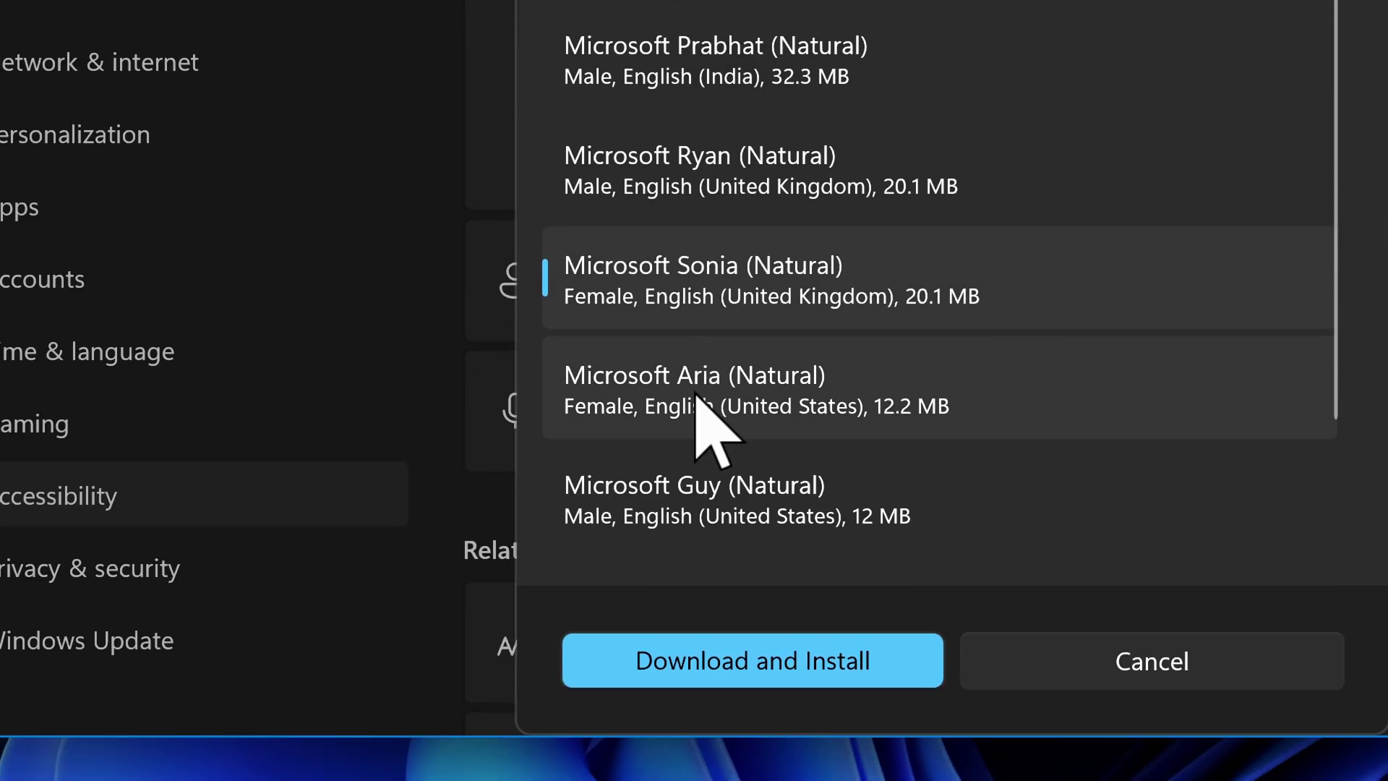
pyautogui.scroll(-2, 696, 396)
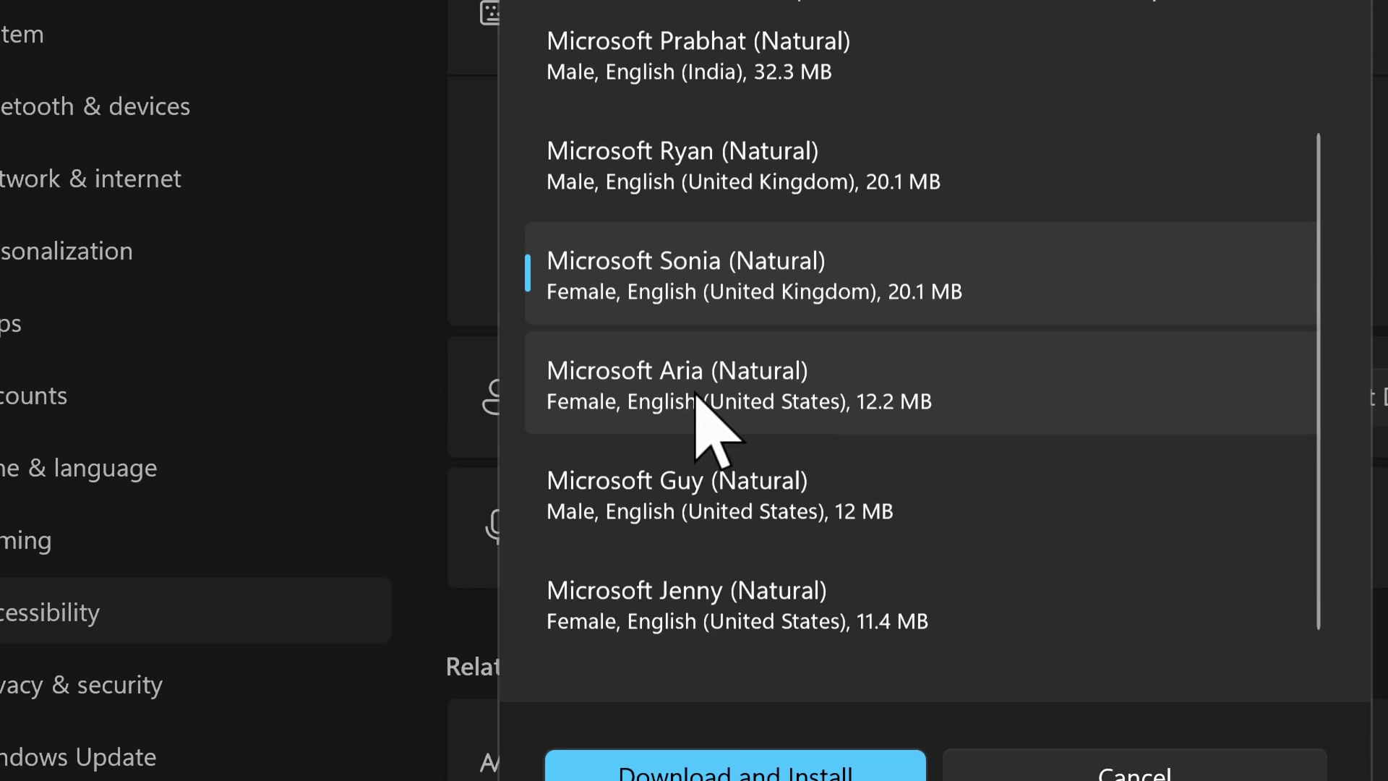
pyautogui.click(698, 396)
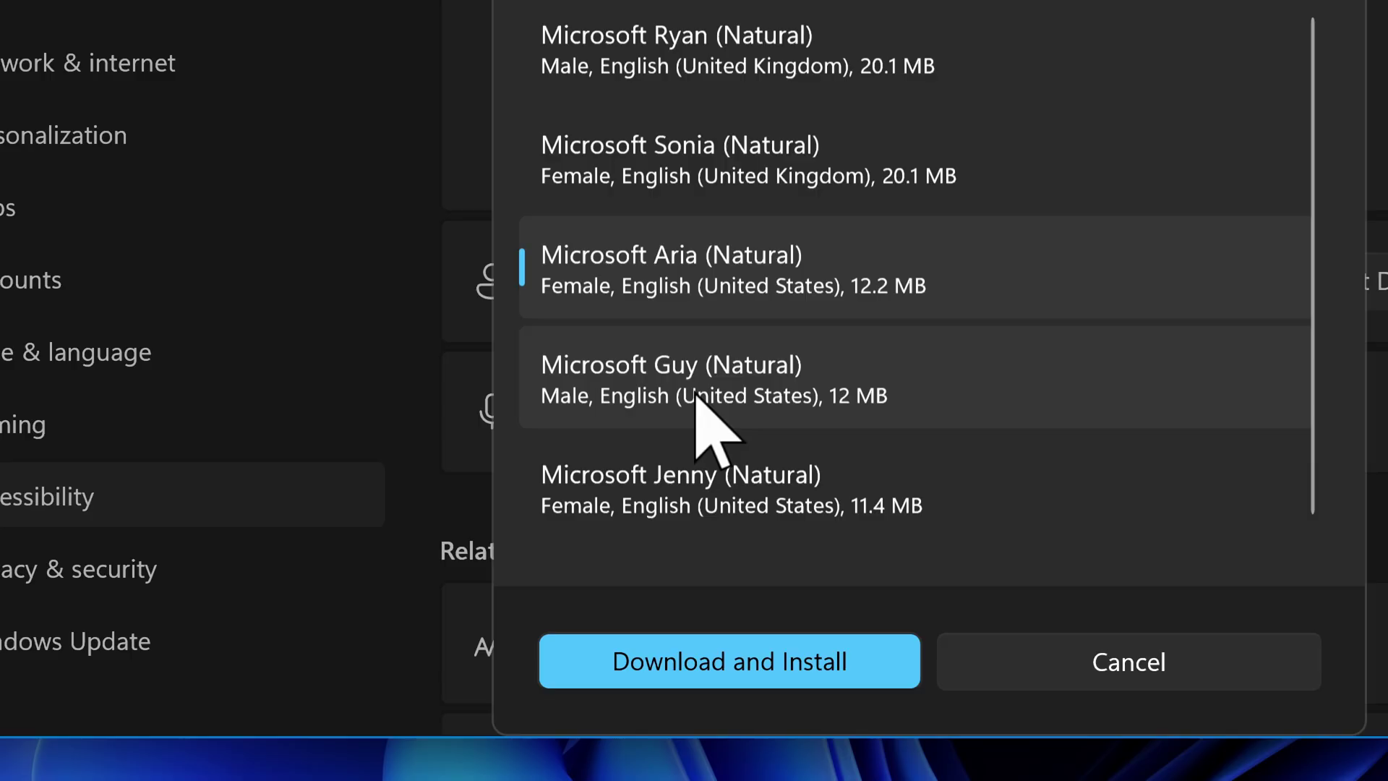
pyautogui.click(696, 396)
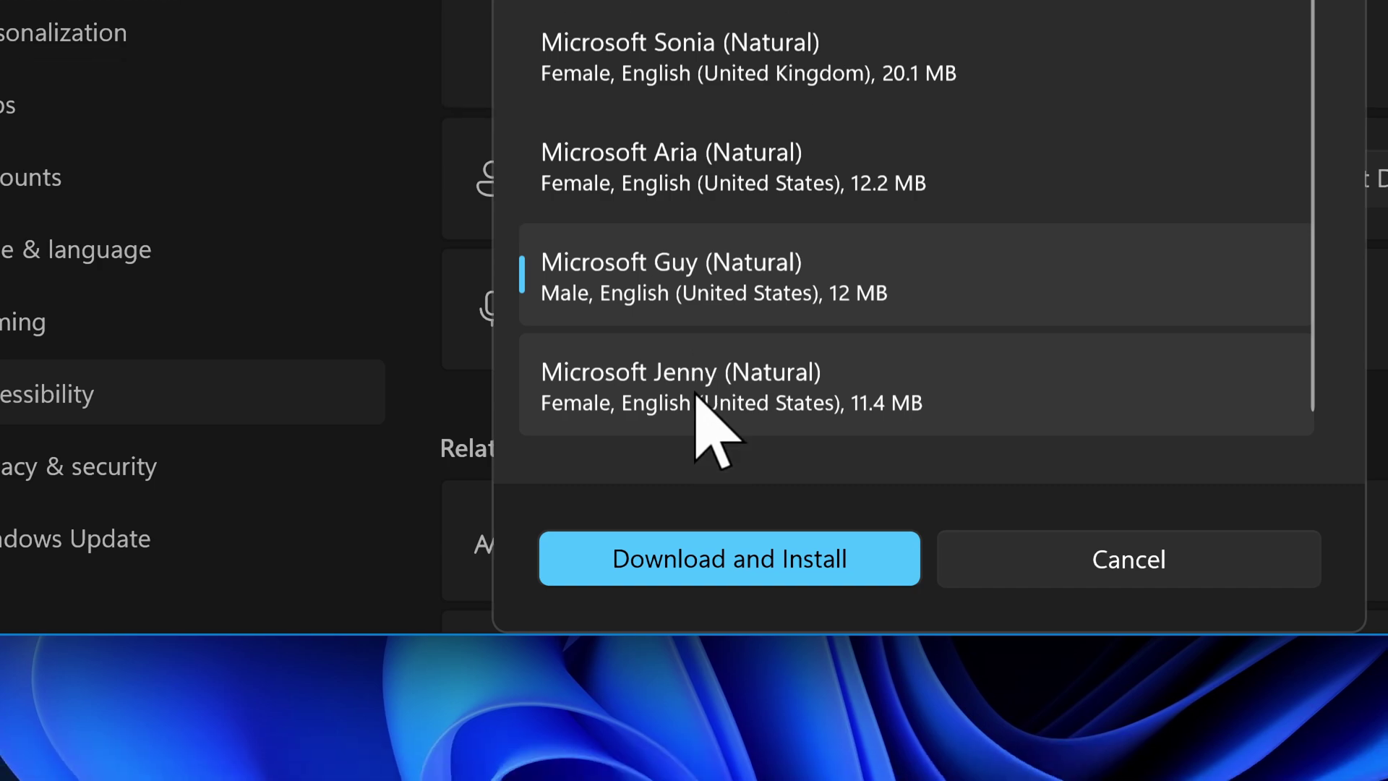
pyautogui.click(696, 396)
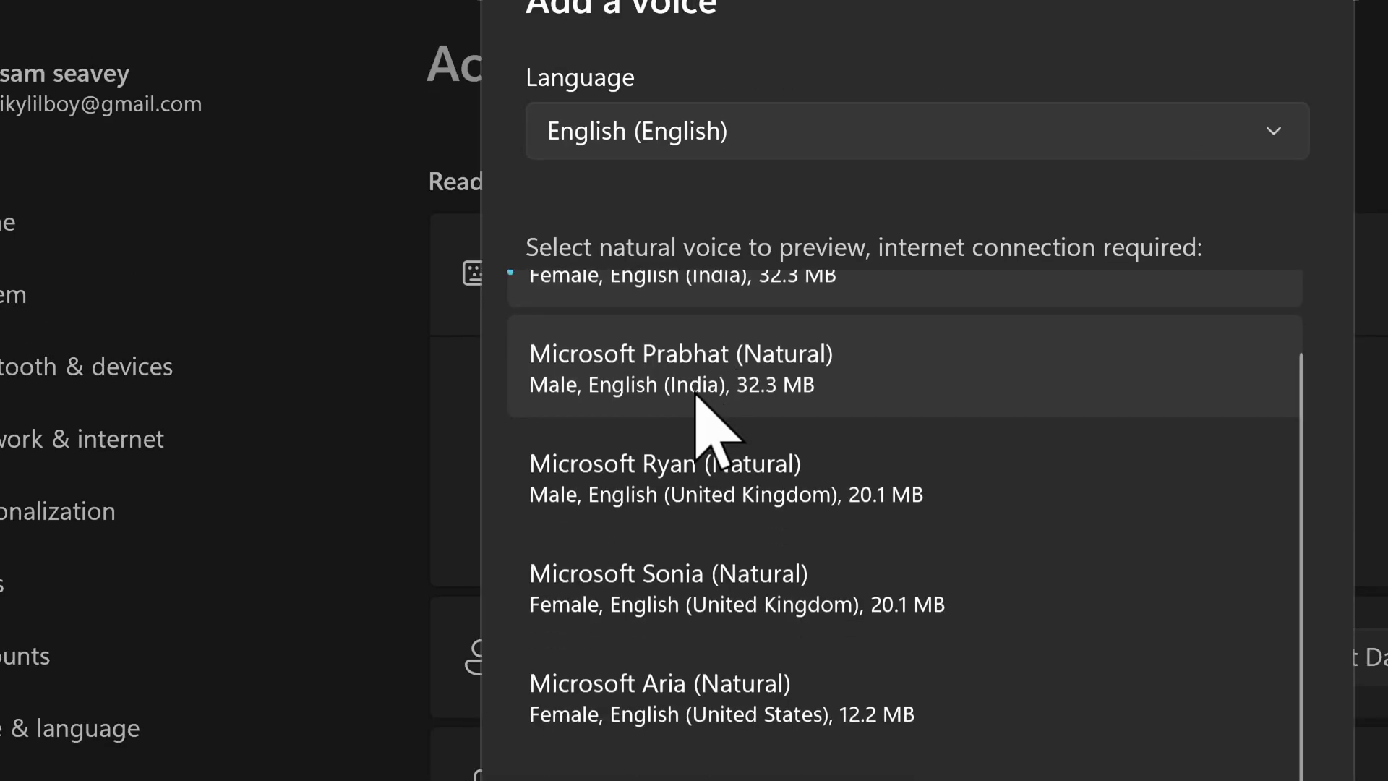
pyautogui.scroll(-1, 706, 416)
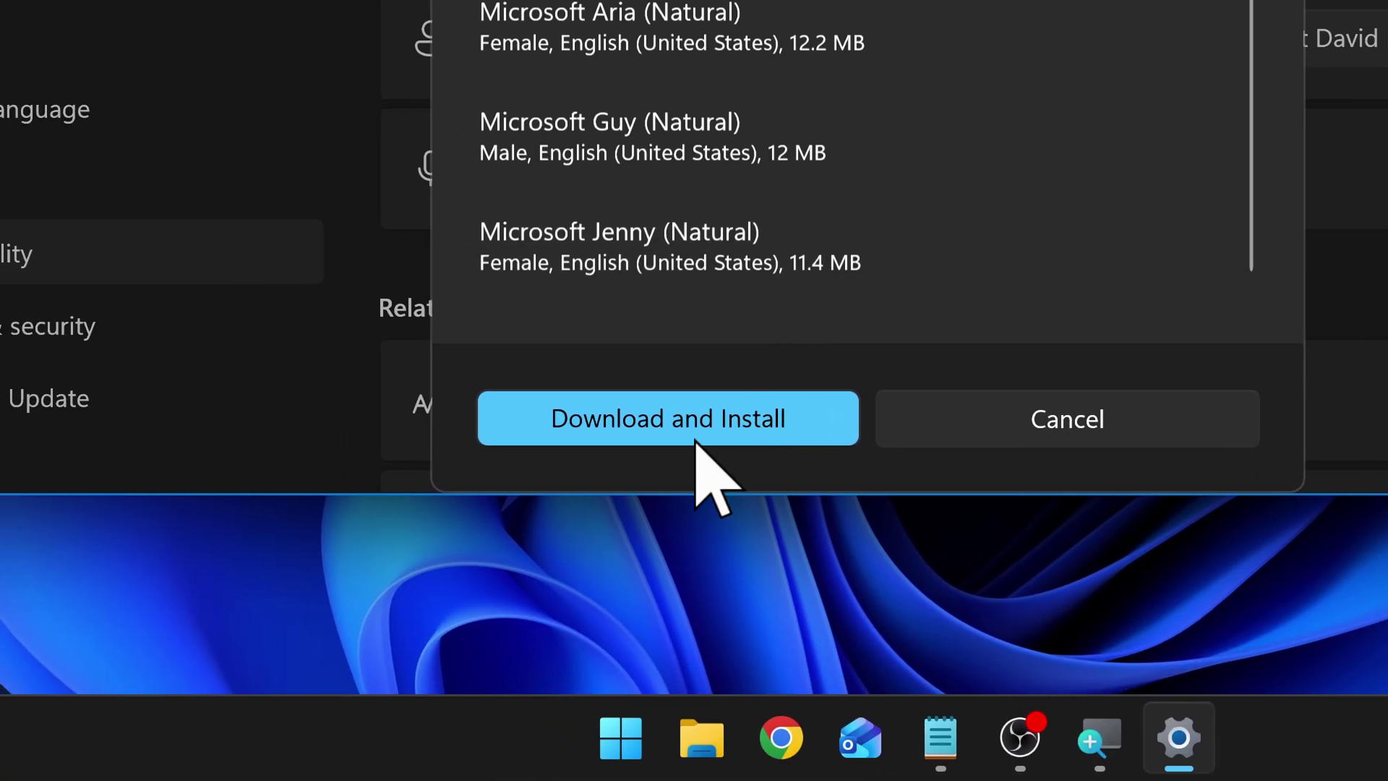
# Select Microsoft Guy (Natural) – English (United States) and download and install it.
pyautogui.scroll(4, 694, 251)
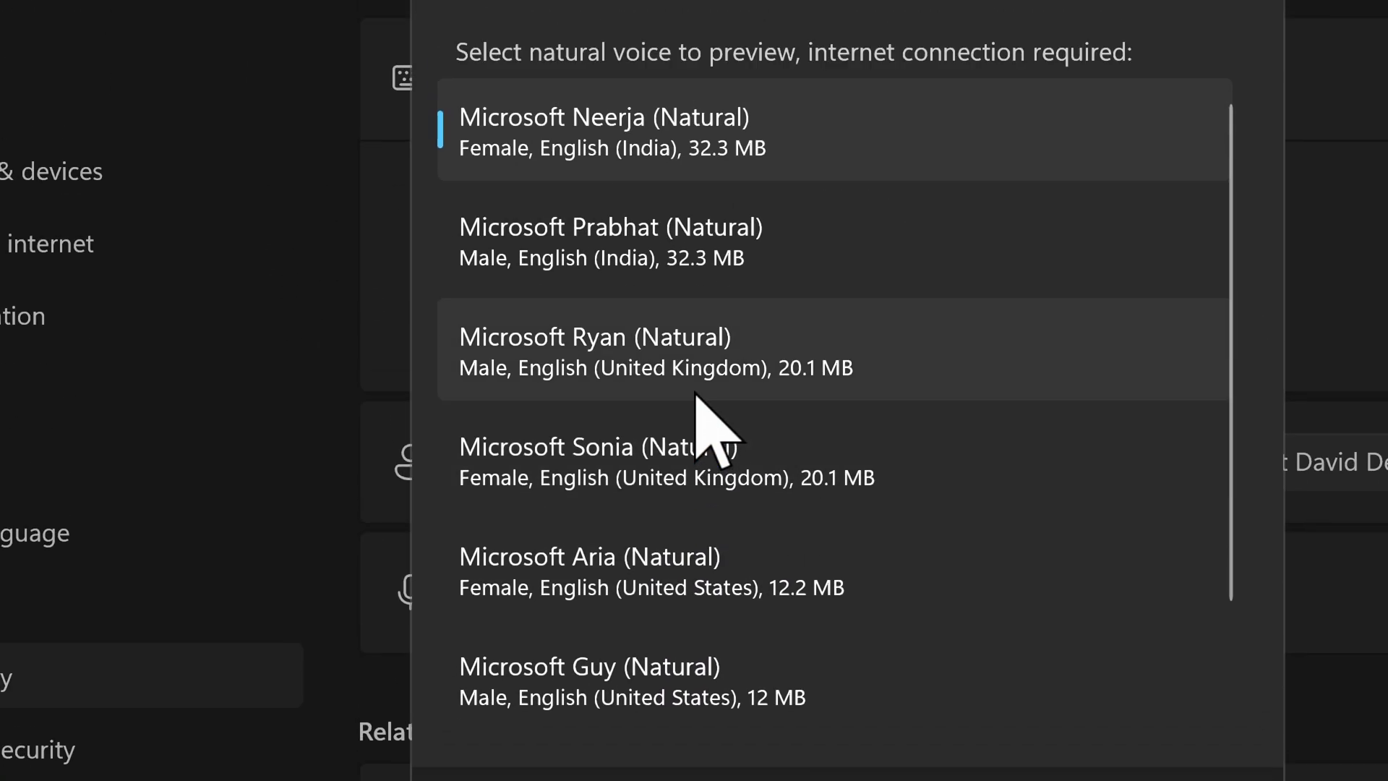
pyautogui.scroll(-3, 695, 396)
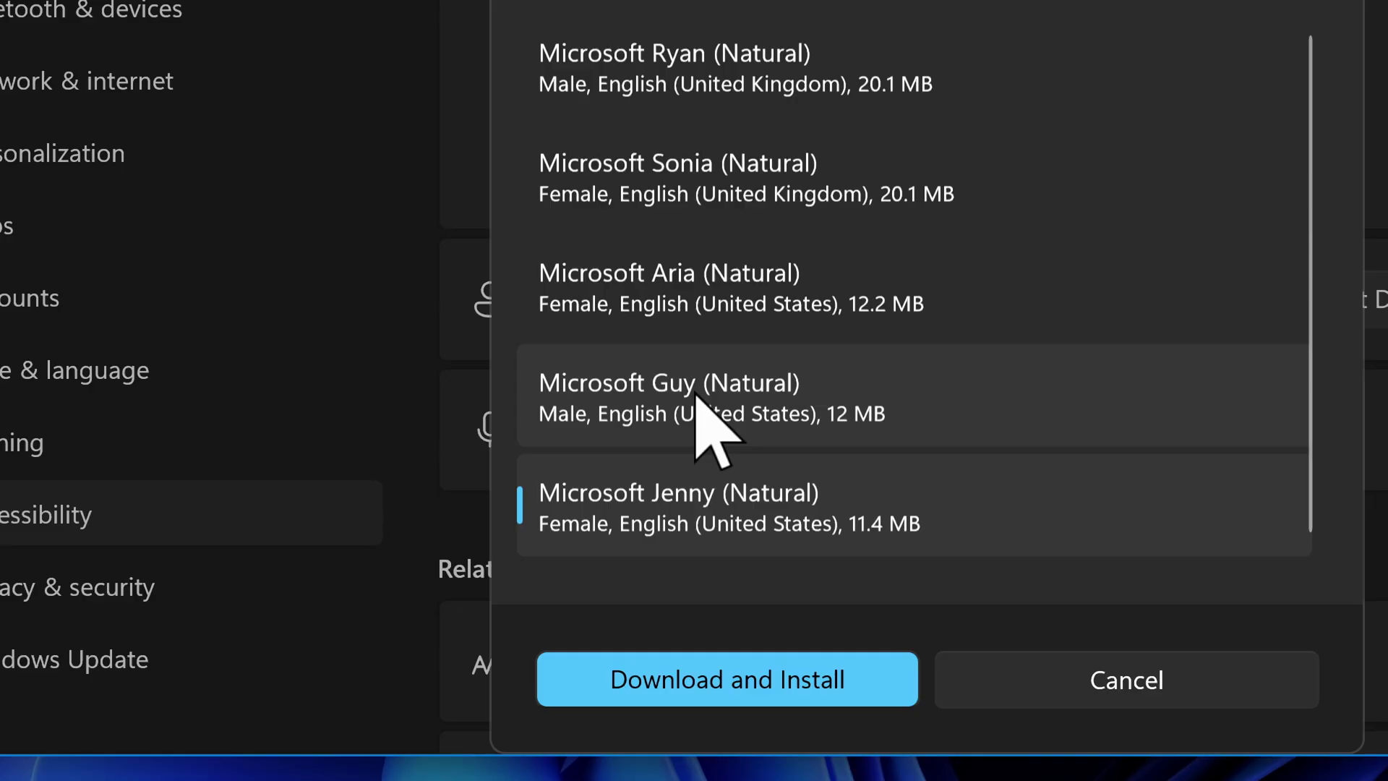
pyautogui.click(696, 396)
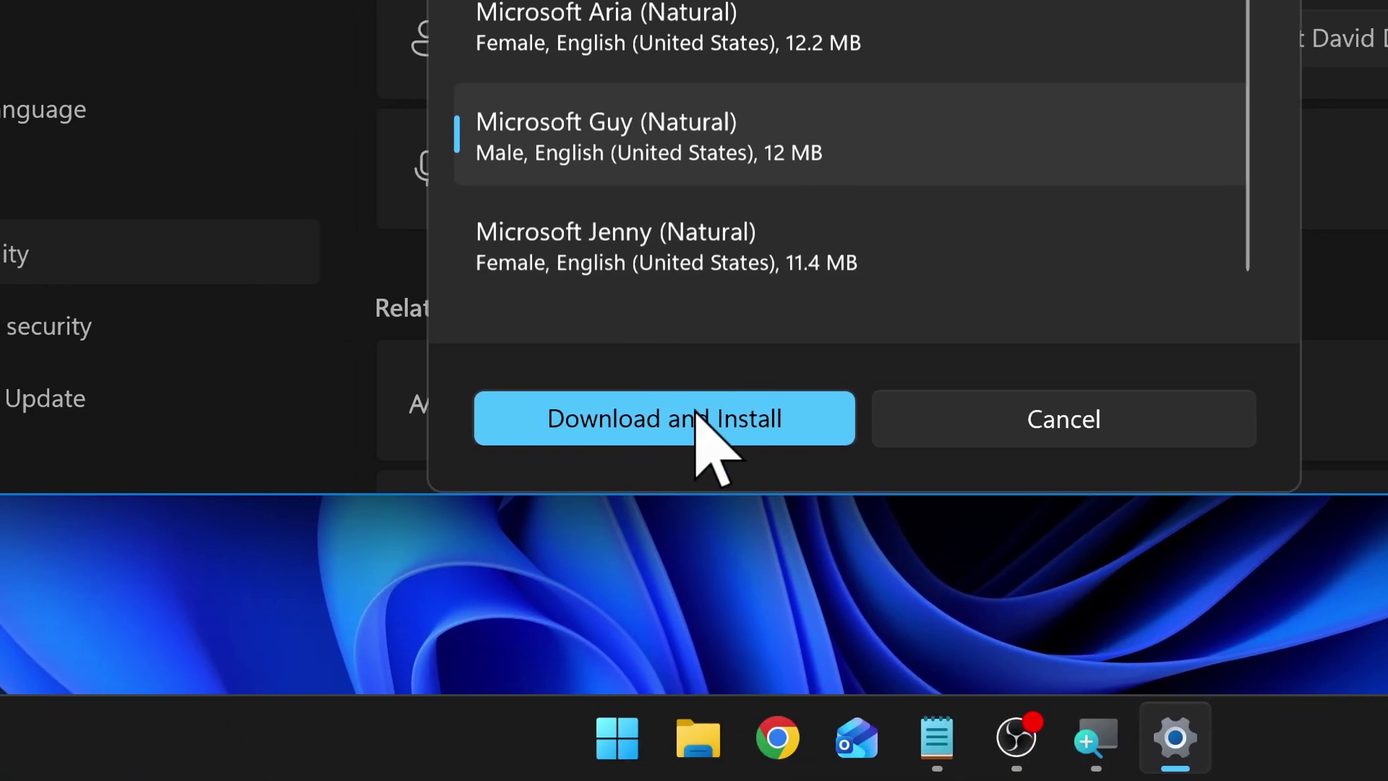
pyautogui.click(695, 412)
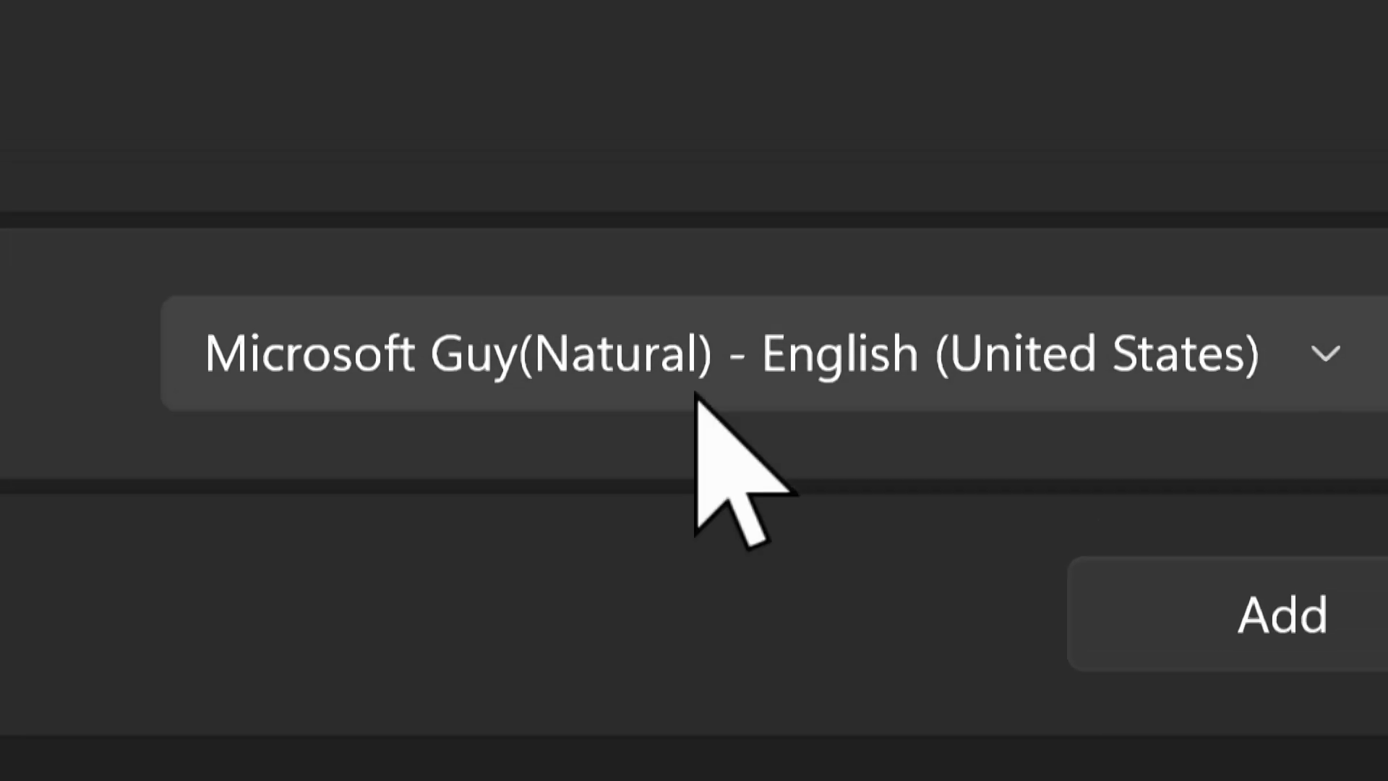
# Open the Voice dropdown to view the installed voices.
pyautogui.click(696, 395)
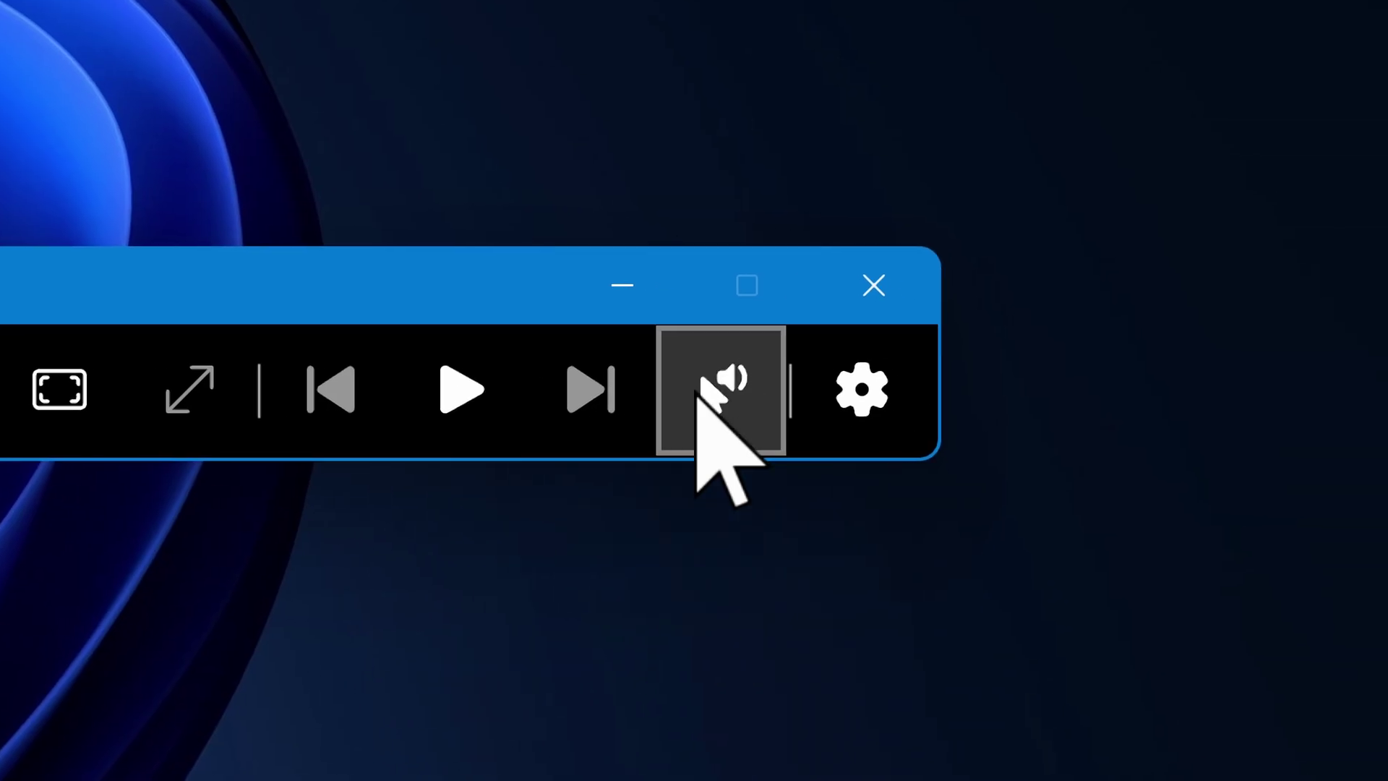
# Check the reader voice, then read the poem aloud from 'Ping' and stop it.
pyautogui.click(795, 386)
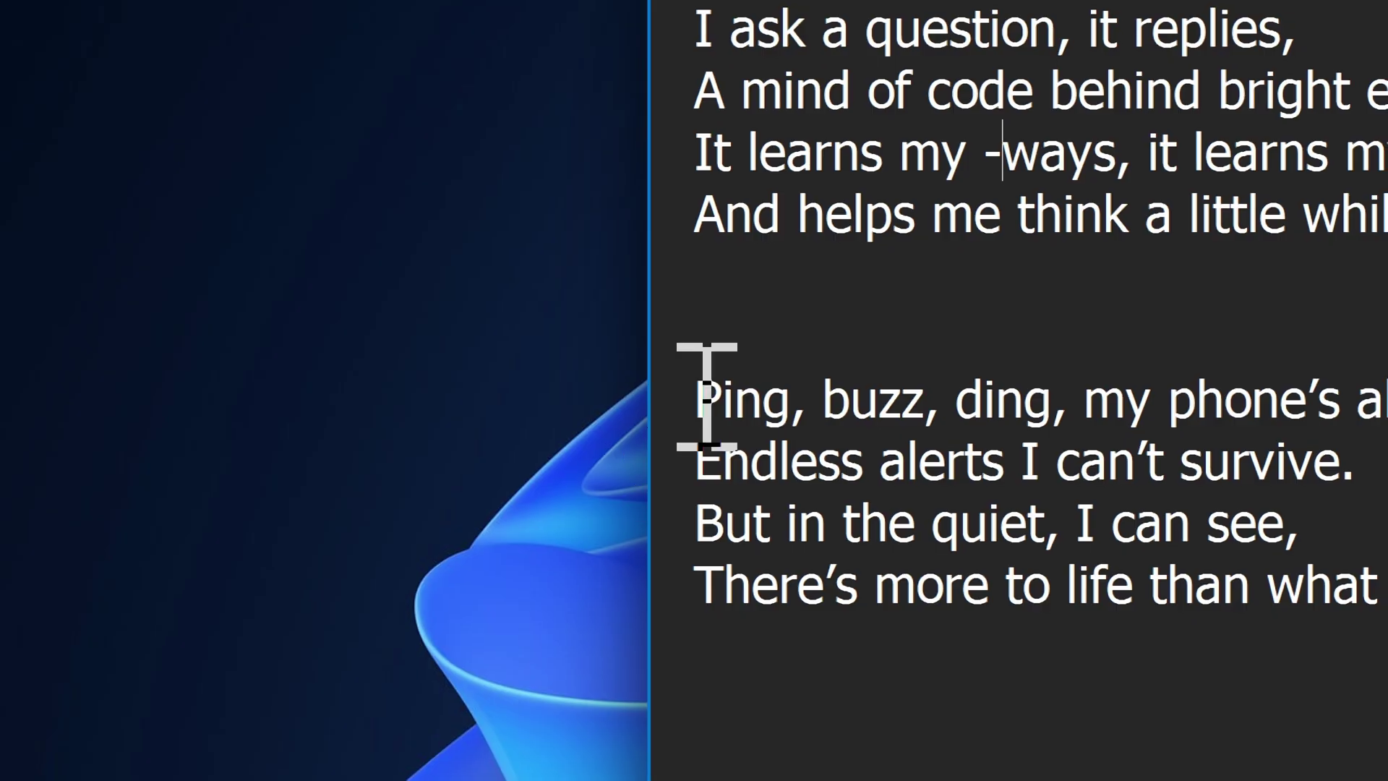
pyautogui.keyDown('ctrl'); pyautogui.keyDown('alt'); pyautogui.click(706, 396); pyautogui.keyUp('alt'); pyautogui.keyUp('ctrl')
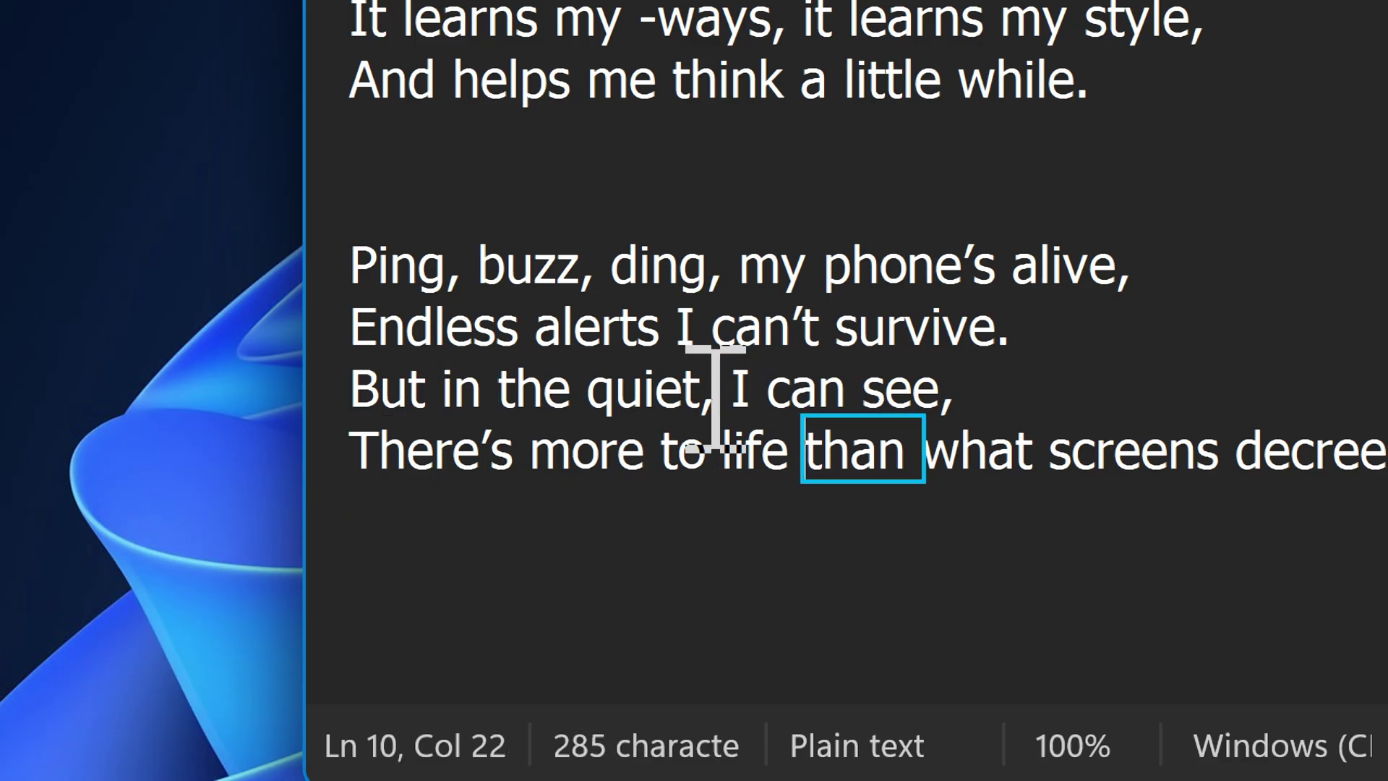
pyautogui.click(714, 398)
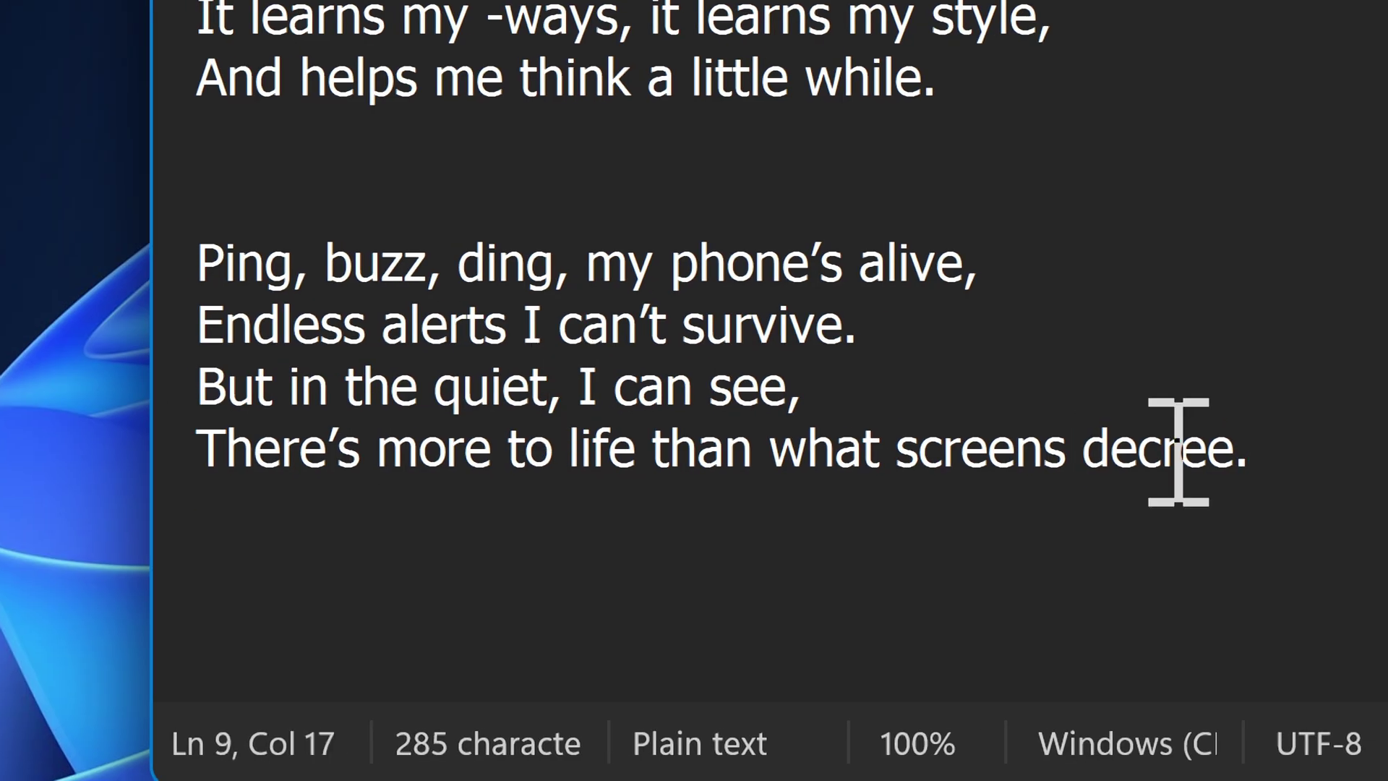